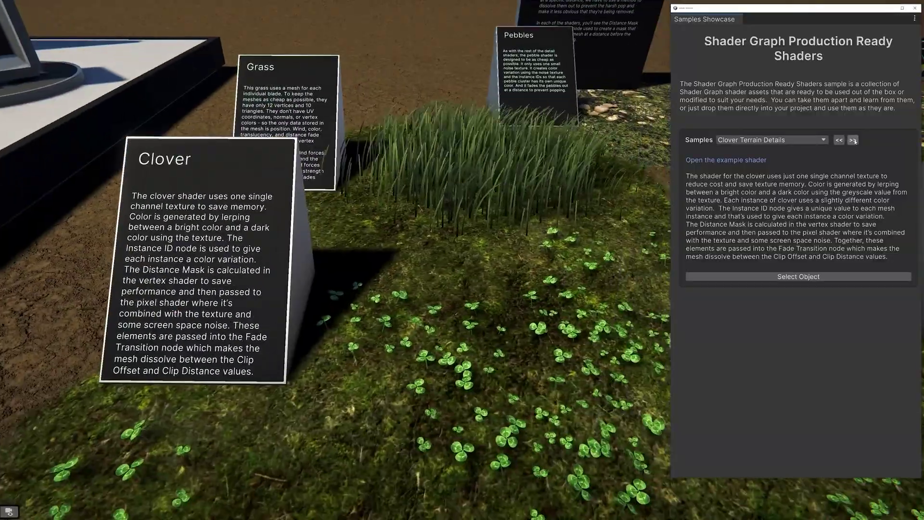
# Finish the showcase and pan the Shader Graph canvas to the Checkers and CircleSegment nodes.
pyautogui.click(852, 140)
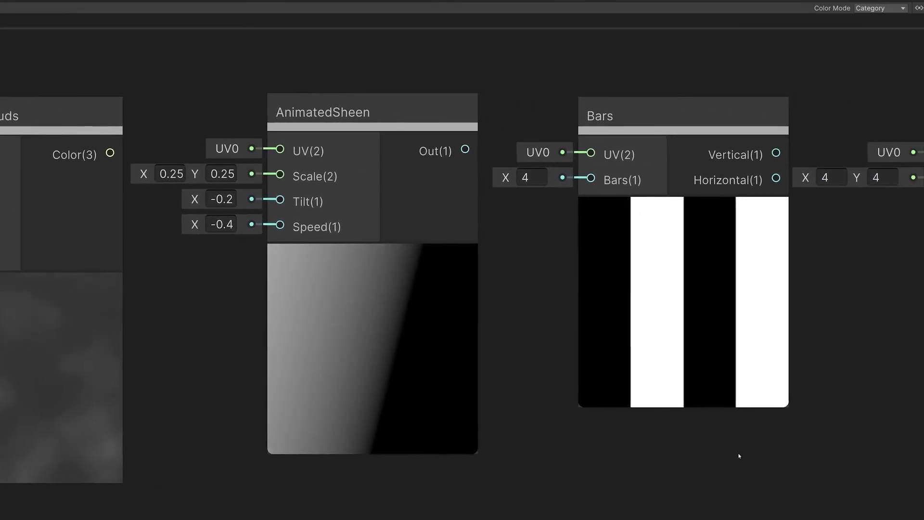
pyautogui.moveTo(738, 455); pyautogui.dragTo(95, 443, button='middle')
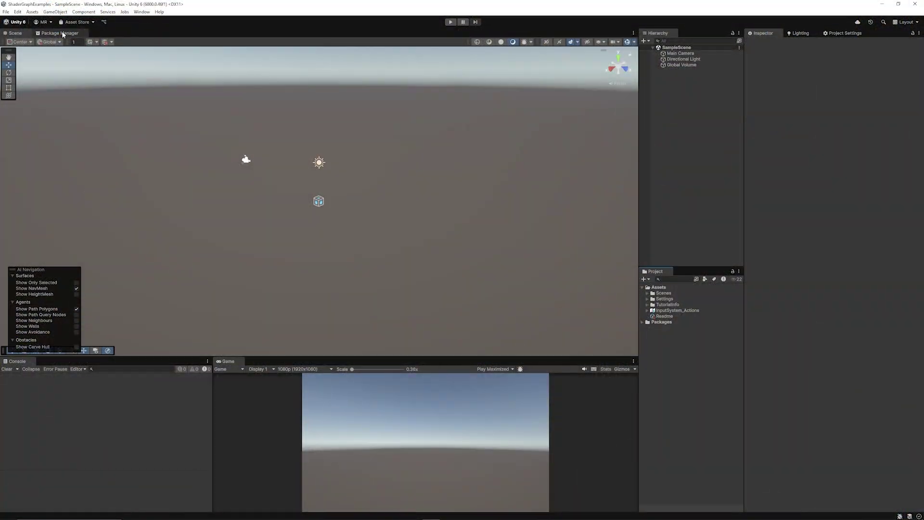
# In Package Manager, import Shader Graph's Production Ready Shaders sample.
pyautogui.click(61, 34)
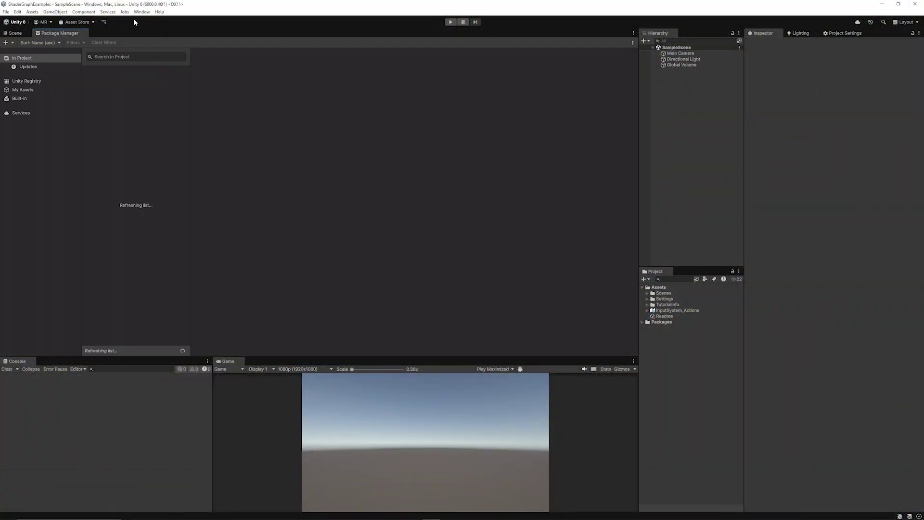
pyautogui.click(140, 12)
pyautogui.click(210, 213)
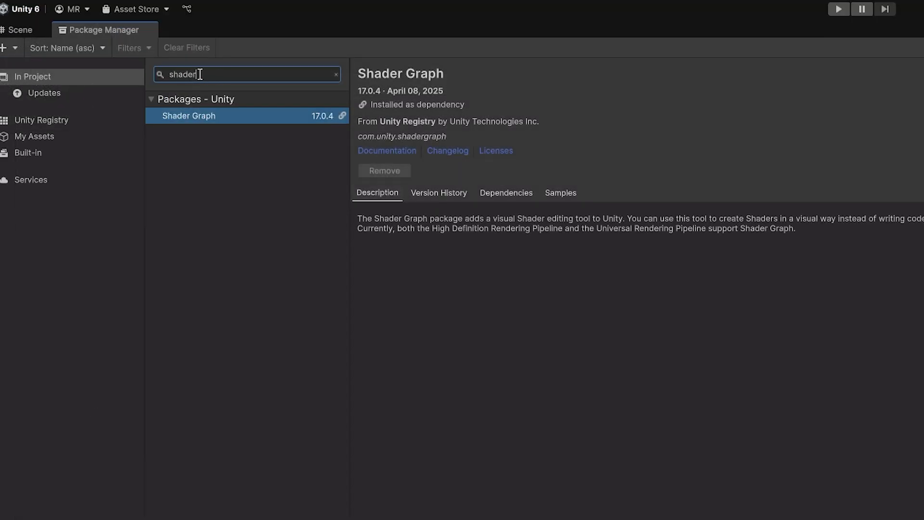
pyautogui.click(226, 118)
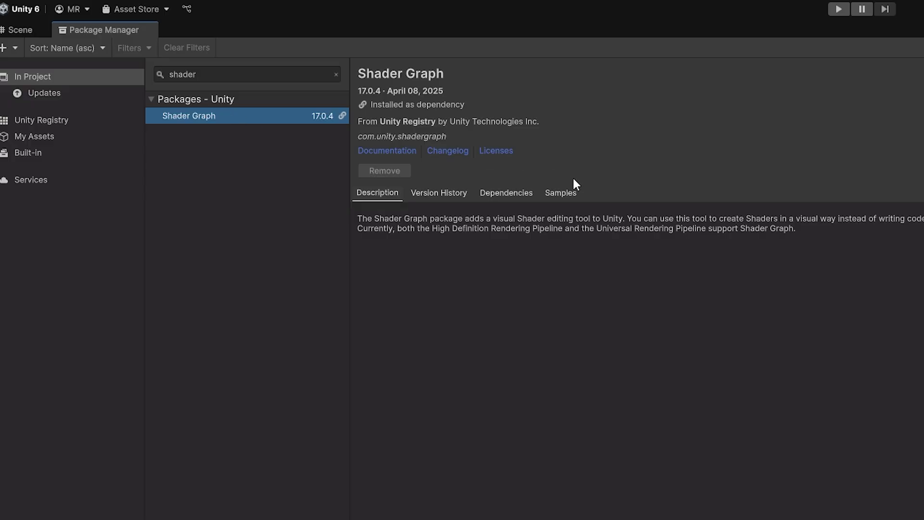
pyautogui.click(562, 190)
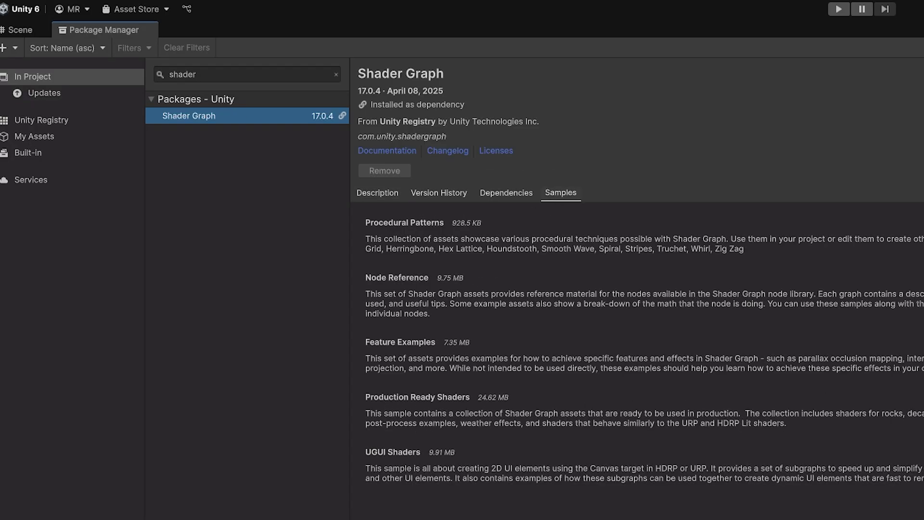
pyautogui.click(625, 229)
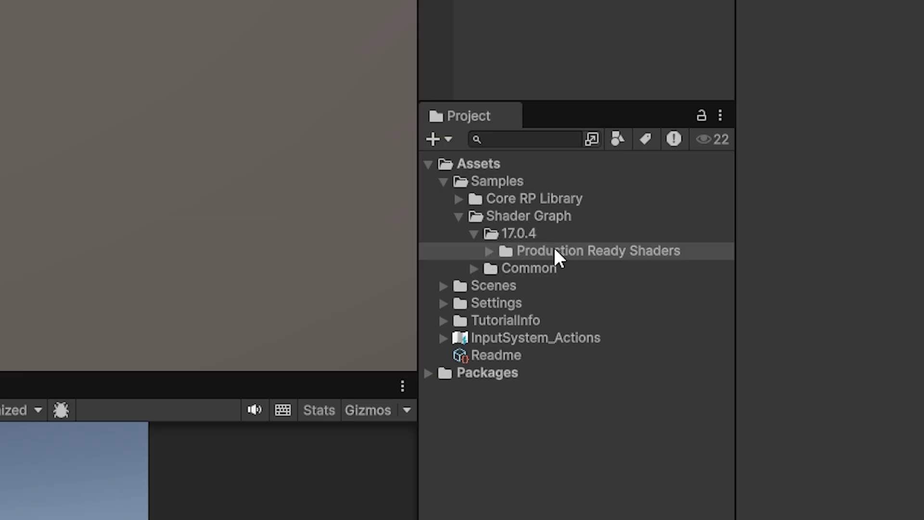
# Expand Production Ready Shaders > Scenes and open the URPProductionReadyShaders scene.
pyautogui.click(488, 250)
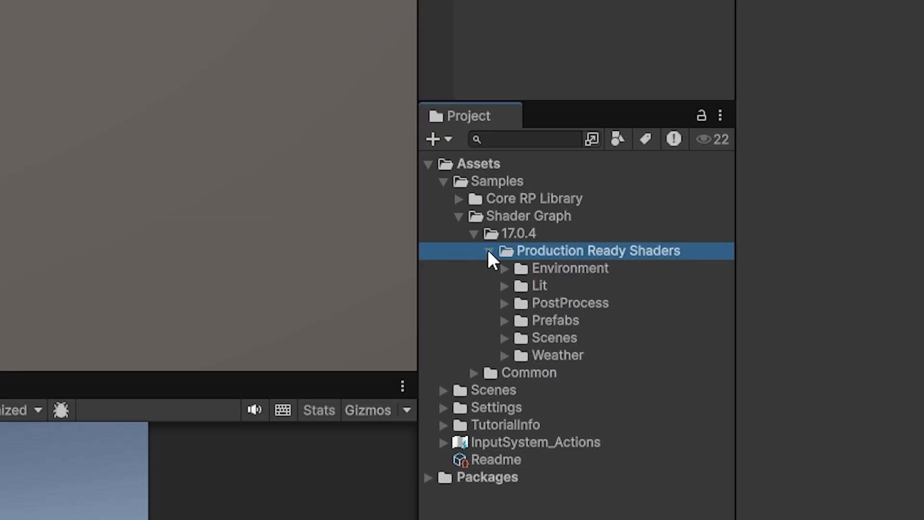
pyautogui.click(505, 338)
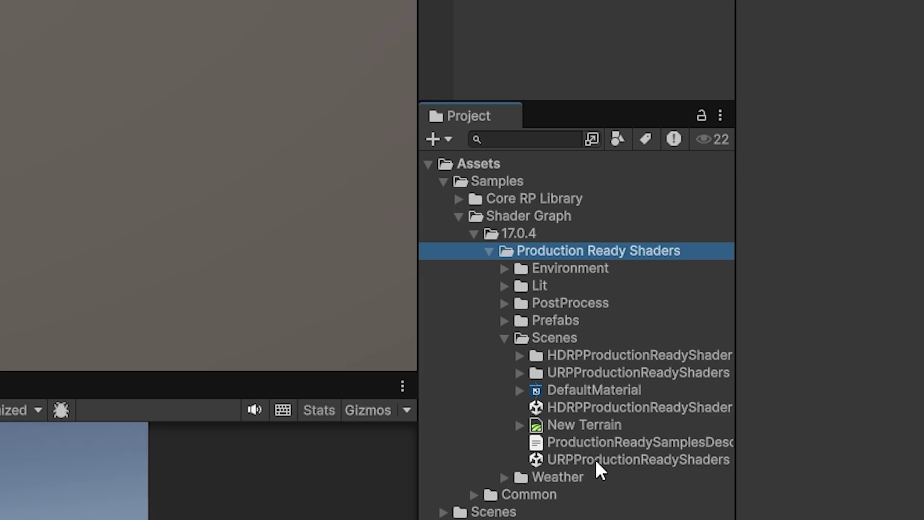
pyautogui.doubleClick(607, 464)
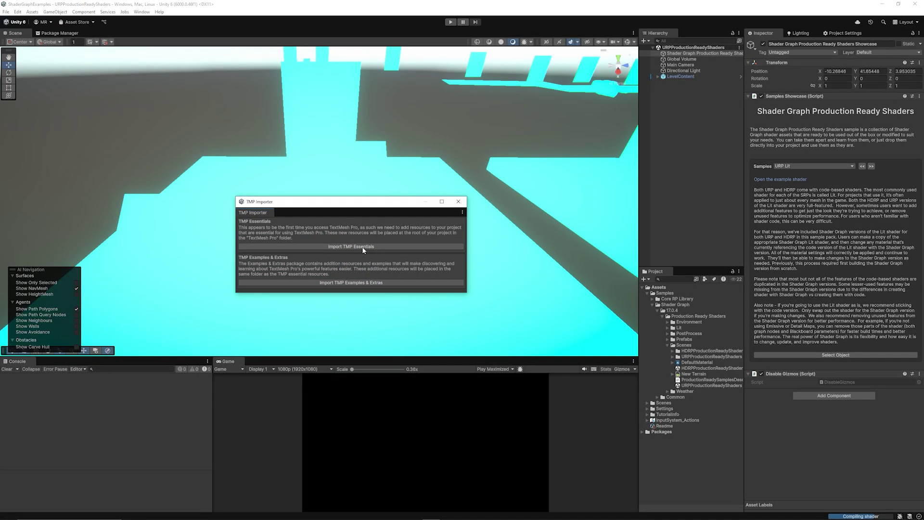
# Import the TMP Essentials and pan the Scene view to the demo platforms and pink spheres.
pyautogui.click(363, 246)
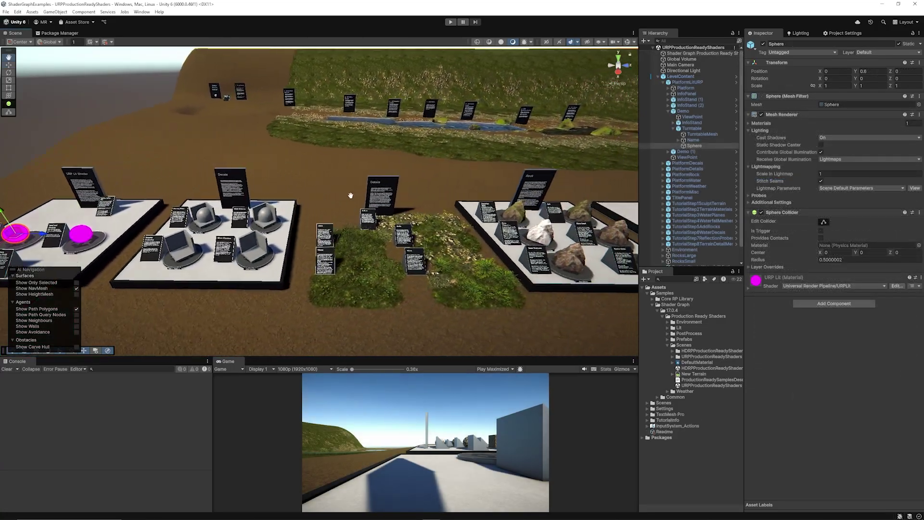
pyautogui.moveTo(350, 195)
pyautogui.mouseDown(button='middle')
pyautogui.moveTo(152, 193)
pyautogui.moveTo(251, 265)
pyautogui.mouseUp(button='middle')
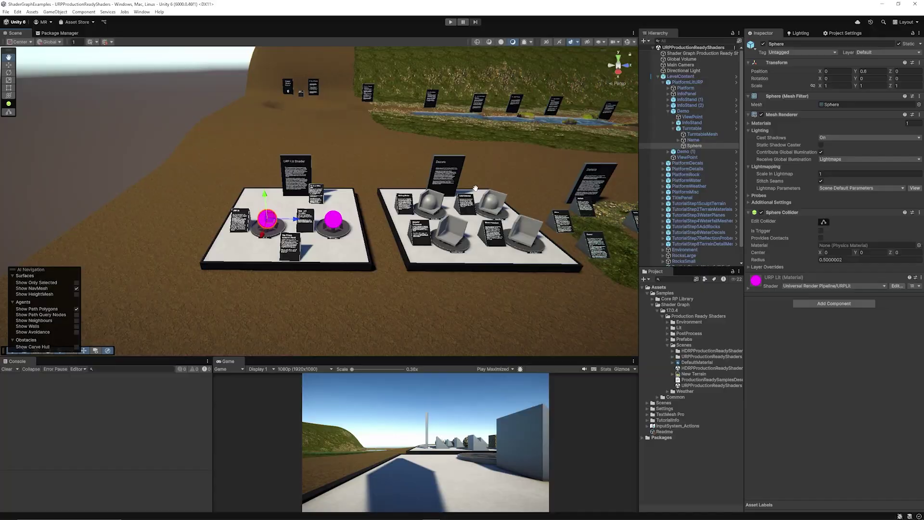
pyautogui.scroll(3, 251, 266)
pyautogui.scroll(3, 251, 264)
pyautogui.scroll(3, 251, 265)
pyautogui.scroll(3, 253, 243)
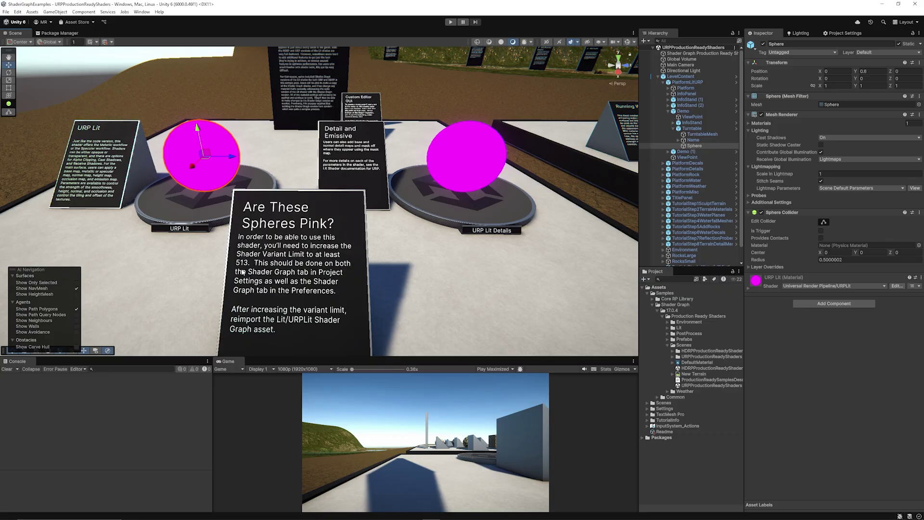
# Set the Shader Graph Preview Variant Limit to 513 in Preferences.
pyautogui.click(17, 12)
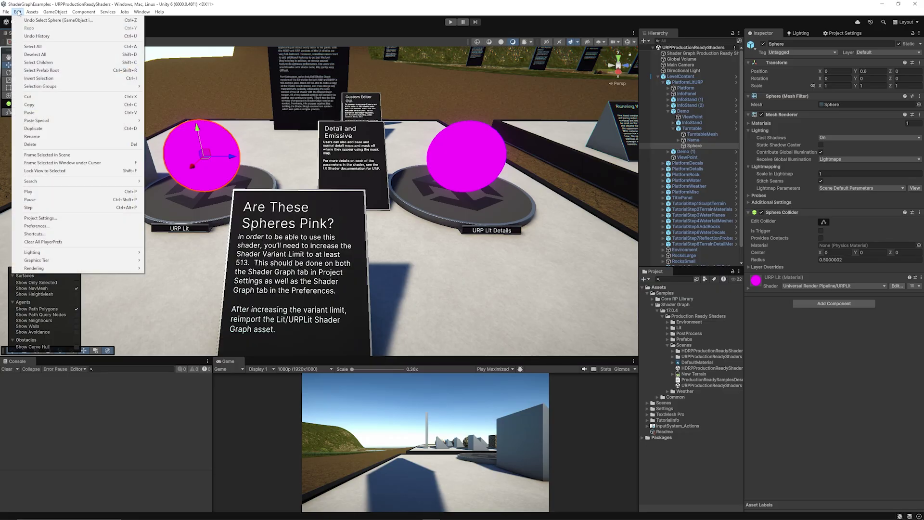
pyautogui.click(70, 225)
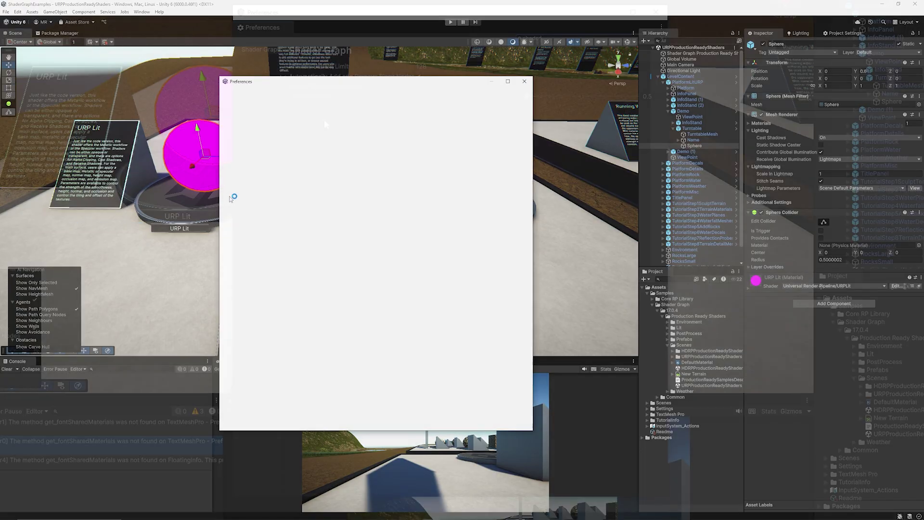
pyautogui.write('shader')
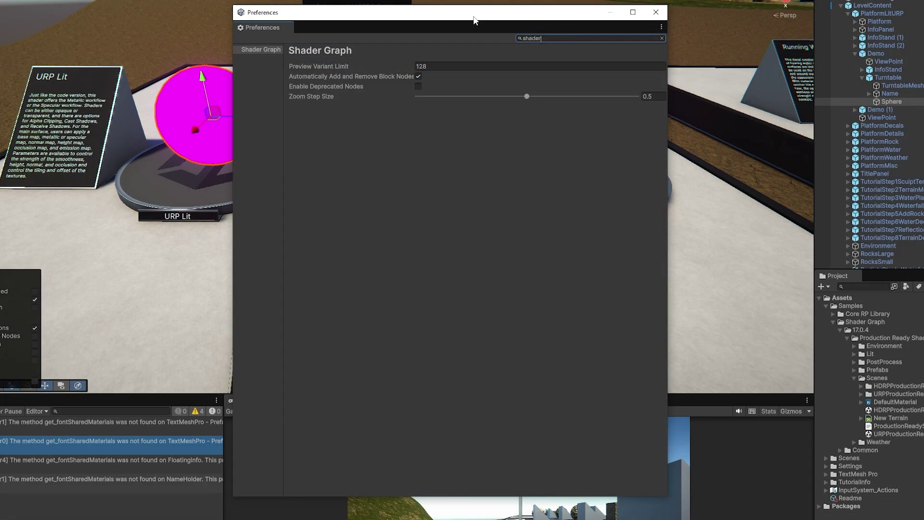
pyautogui.moveTo(477, 24); pyautogui.dragTo(661, 41)
pyautogui.click(613, 83)
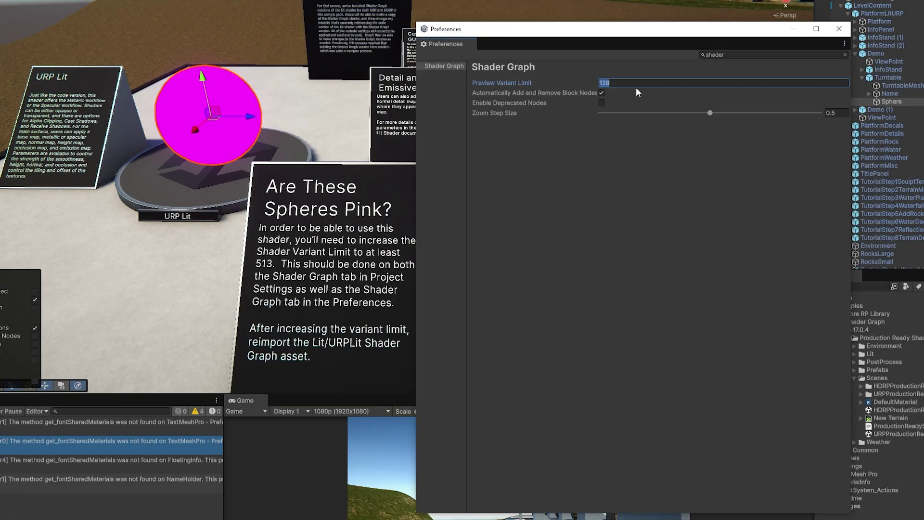
pyautogui.write('51')
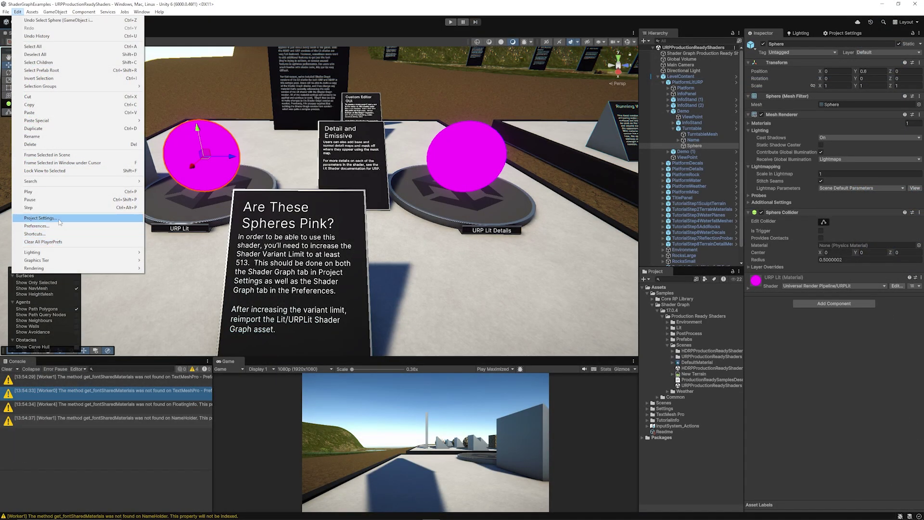
# Set the Shader Variant Limit to 513 in Project Settings > ShaderGraph.
pyautogui.click(59, 221)
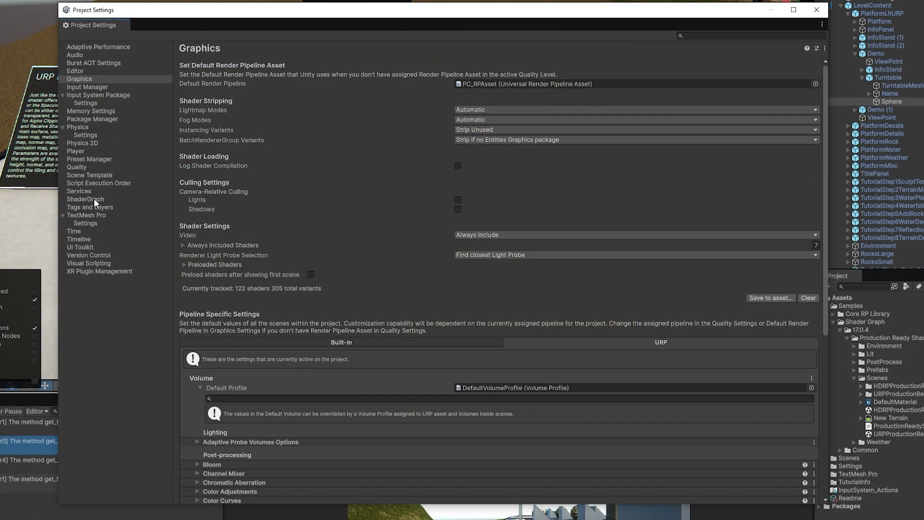
pyautogui.click(94, 198)
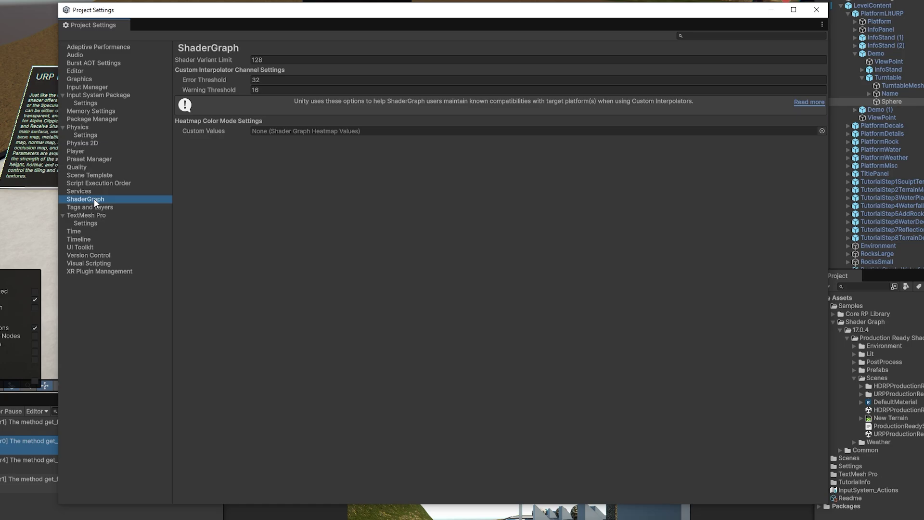
pyautogui.press('Tab')
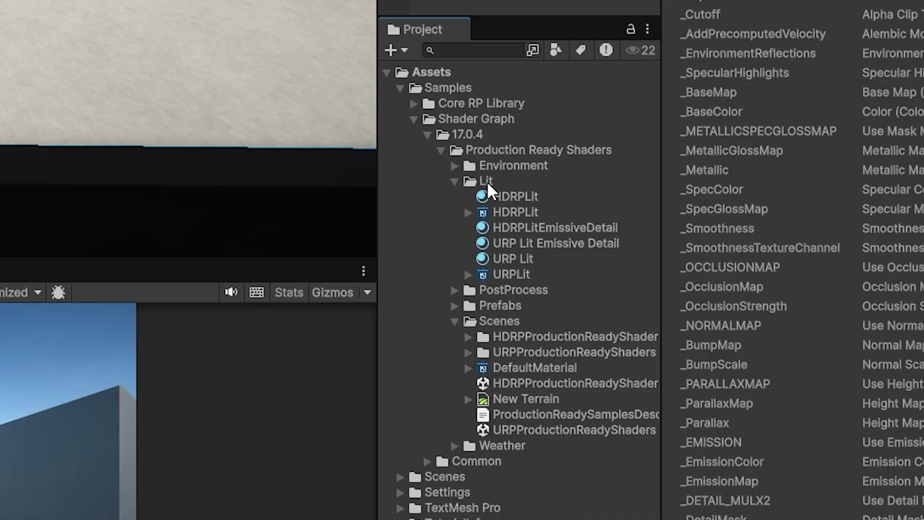
# Reimport the URPLit shader graph from its Project window context menu.
pyautogui.rightClick(517, 278)
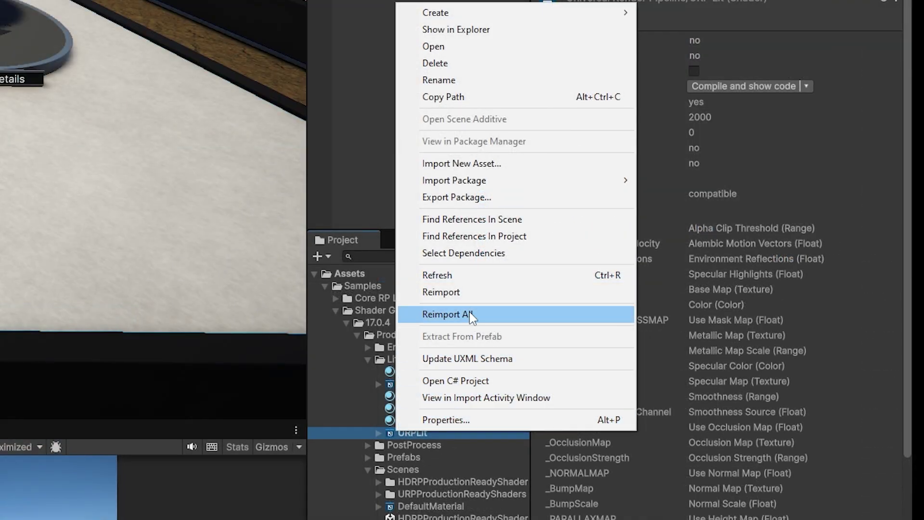
pyautogui.click(487, 298)
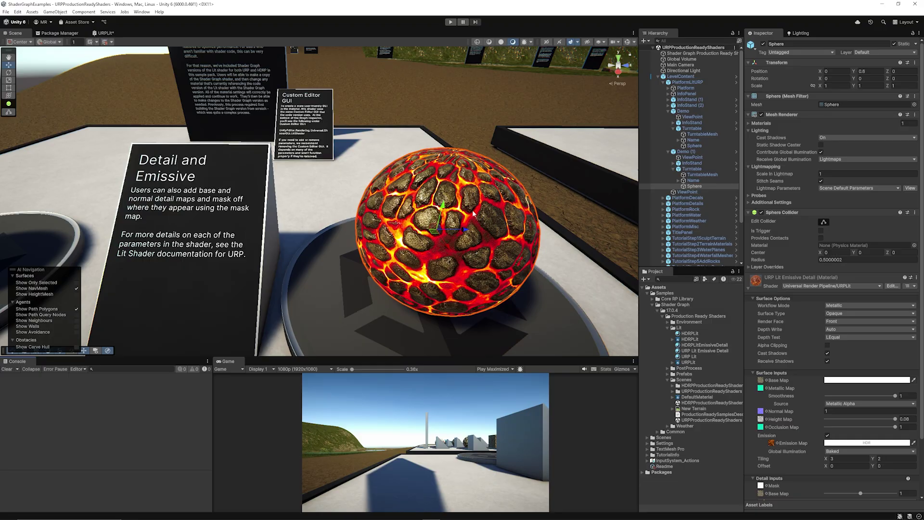
pyautogui.scroll(-5, 475, 211)
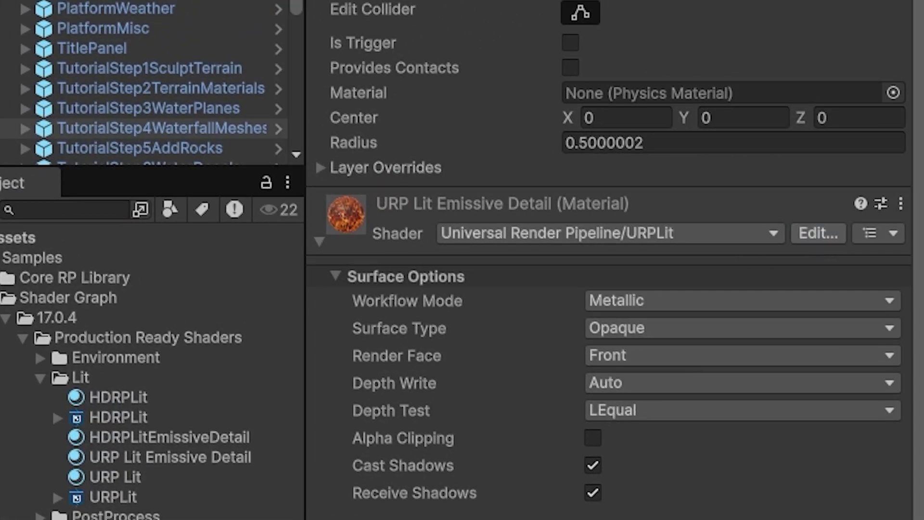
pyautogui.scroll(-5, 556, 282)
pyautogui.scroll(-4, 501, 200)
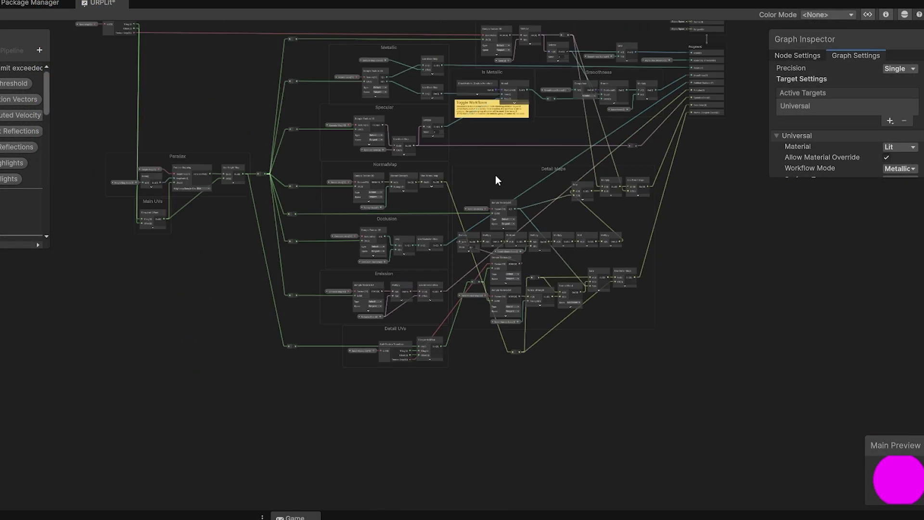
pyautogui.scroll(-1, 495, 179)
pyautogui.scroll(2, 457, 265)
pyautogui.scroll(2, 457, 265)
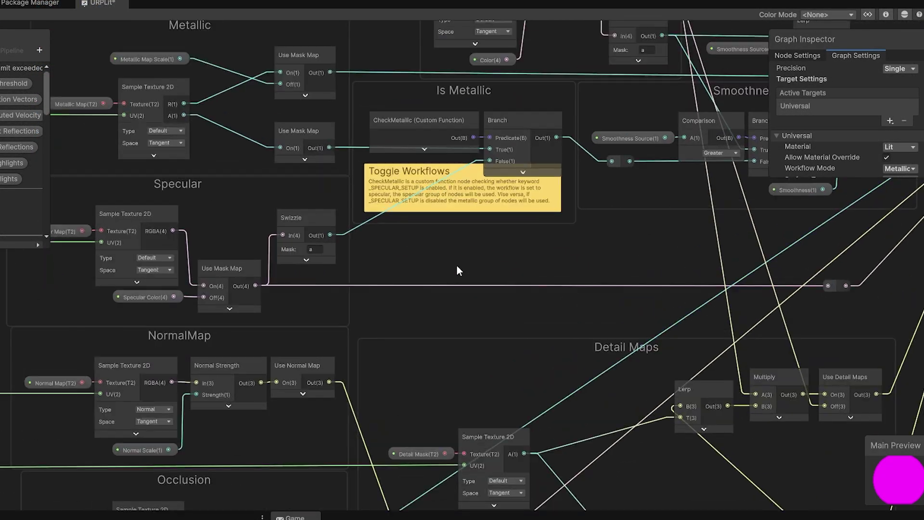
pyautogui.scroll(2, 444, 224)
pyautogui.scroll(-2, 445, 219)
pyautogui.scroll(2, 448, 252)
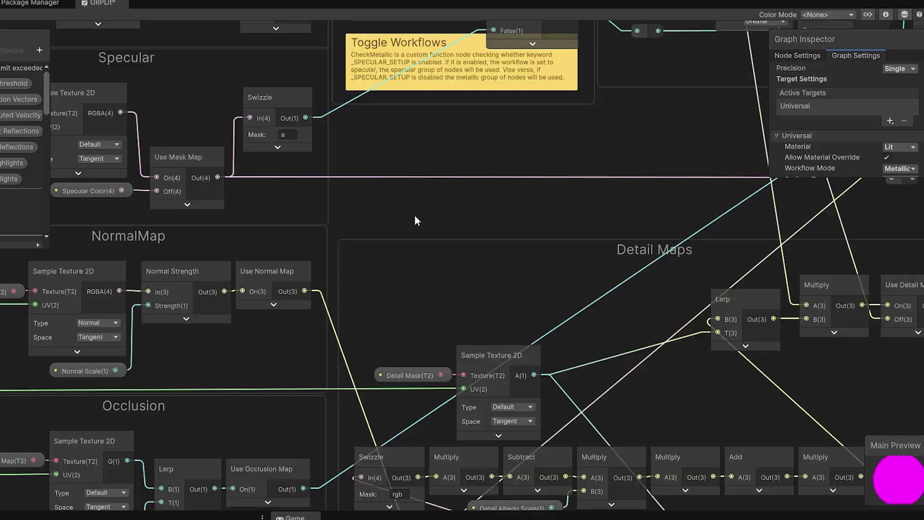
pyautogui.moveTo(414, 215); pyautogui.dragTo(425, 283, button='middle')
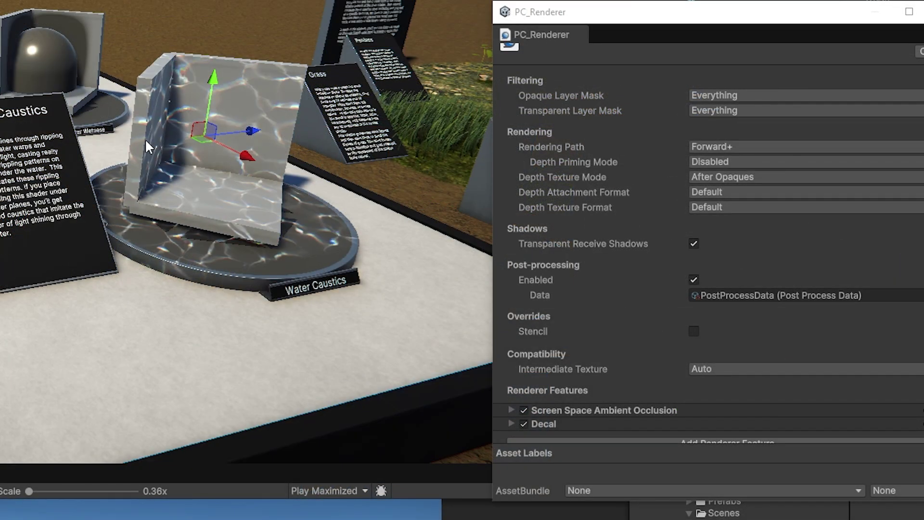
# Move the floating PC_Renderer Inspector aside to uncover the hierarchy.
pyautogui.moveTo(845, 14); pyautogui.dragTo(410, 33)
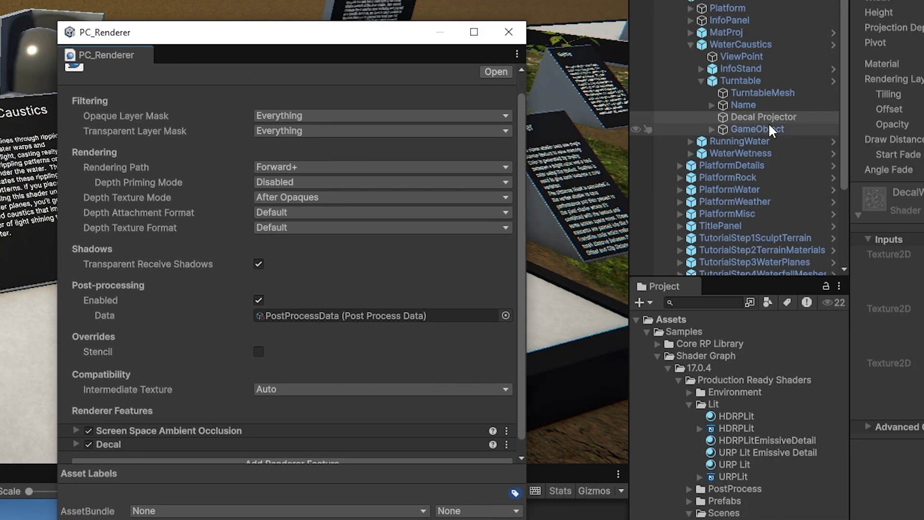
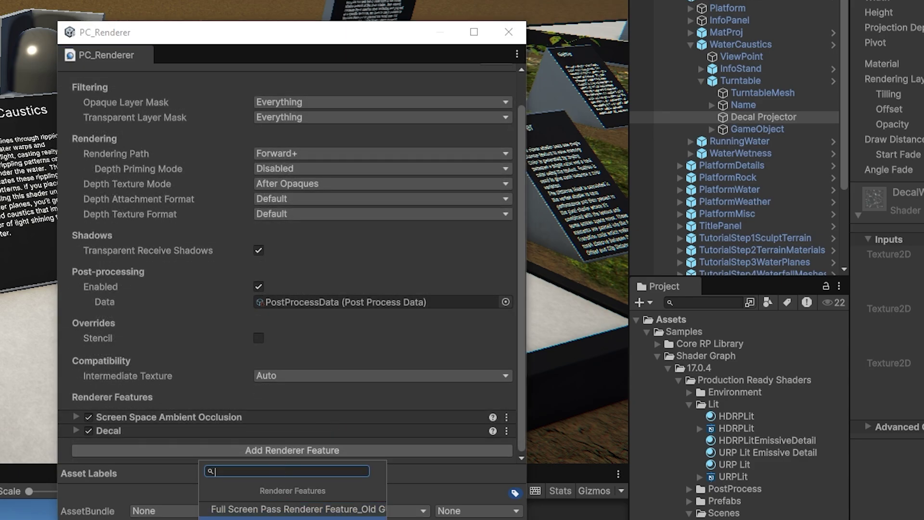
# Dismiss the Add Renderer Feature list, collapse the Decal feature, and close PC_Renderer.
pyautogui.click(108, 433)
pyautogui.click(116, 433)
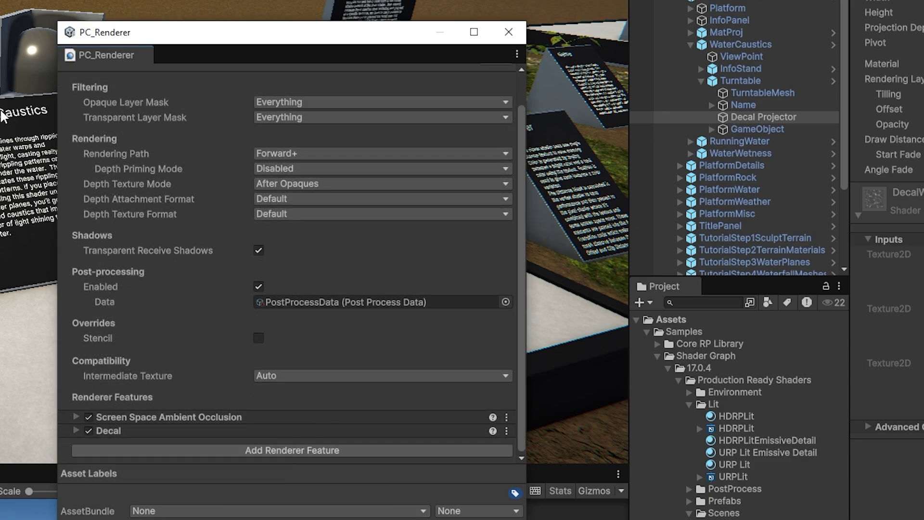
pyautogui.click(510, 31)
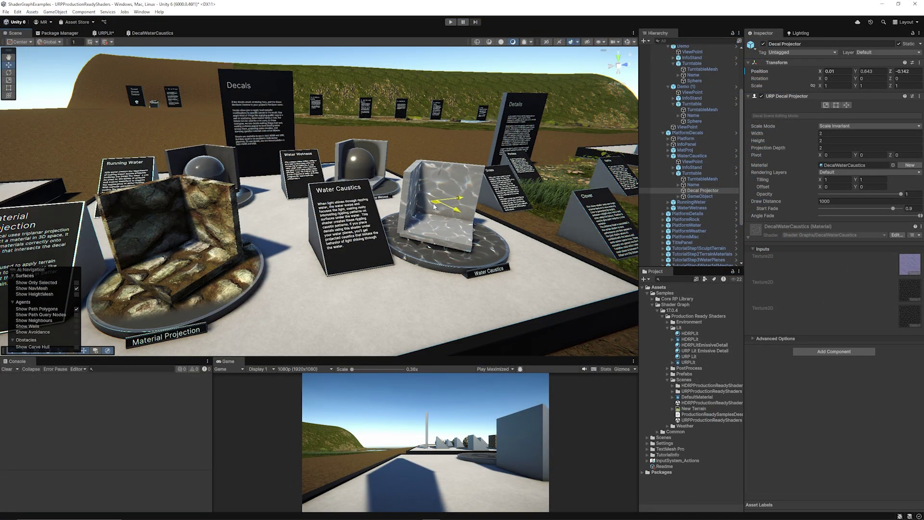
pyautogui.click(895, 236)
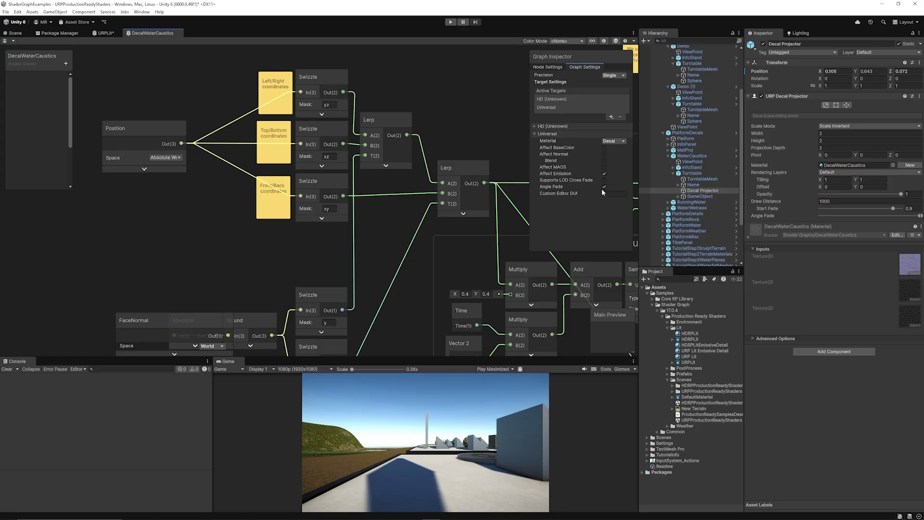
pyautogui.scroll(-3, 435, 205)
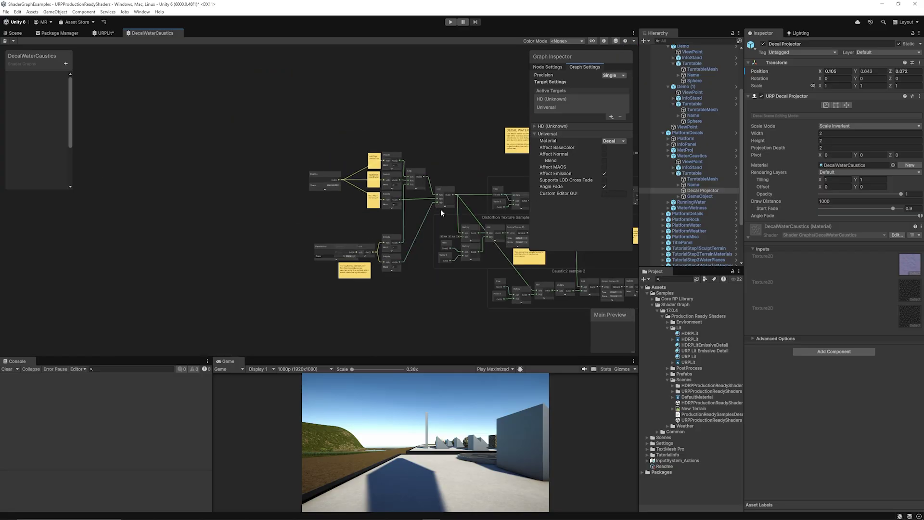
pyautogui.scroll(-3, 440, 208)
pyautogui.press('a')
pyautogui.click(16, 33)
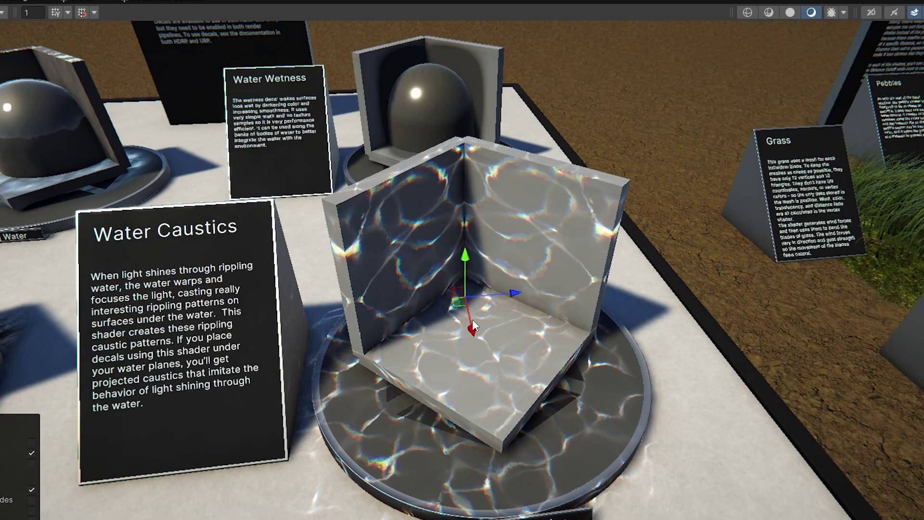
# Slide the Decal Projector around its cube, then fly toward the Water Wetness sphere.
pyautogui.moveTo(472, 318)
pyautogui.mouseDown()
pyautogui.moveTo(656, 388)
pyautogui.moveTo(770, 369)
pyautogui.moveTo(448, 322)
pyautogui.mouseUp()
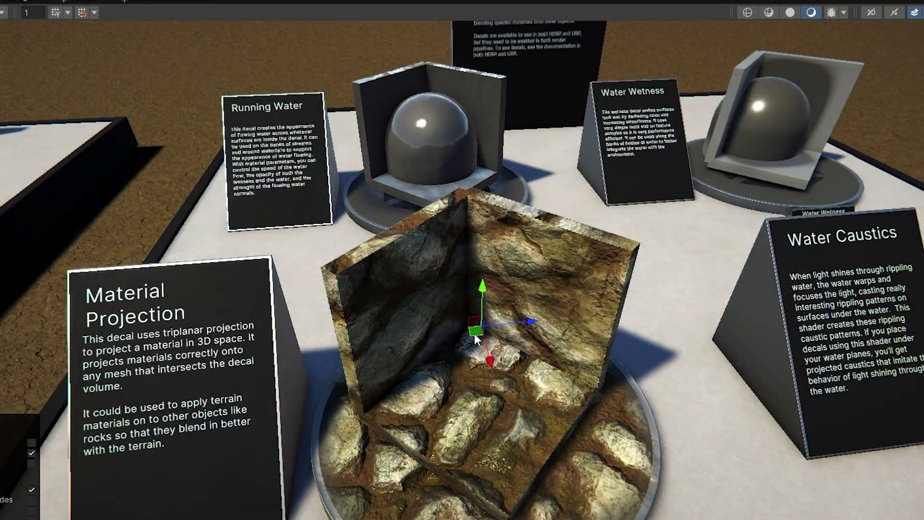
pyautogui.moveTo(475, 332)
pyautogui.mouseDown()
pyautogui.moveTo(589, 390)
pyautogui.moveTo(537, 505)
pyautogui.moveTo(392, 382)
pyautogui.moveTo(537, 390)
pyautogui.moveTo(353, 392)
pyautogui.moveTo(555, 353)
pyautogui.moveTo(202, 422)
pyautogui.moveTo(549, 380)
pyautogui.moveTo(247, 330)
pyautogui.moveTo(541, 370)
pyautogui.moveTo(476, 331)
pyautogui.mouseUp()
pyautogui.moveTo(551, 195)
pyautogui.mouseDown(button='right')
pyautogui.moveTo(390, 319)
pyautogui.moveTo(440, 265)
pyautogui.moveTo(286, 285)
pyautogui.moveTo(251, 387)
pyautogui.moveTo(367, 244)
pyautogui.mouseUp(button='right')
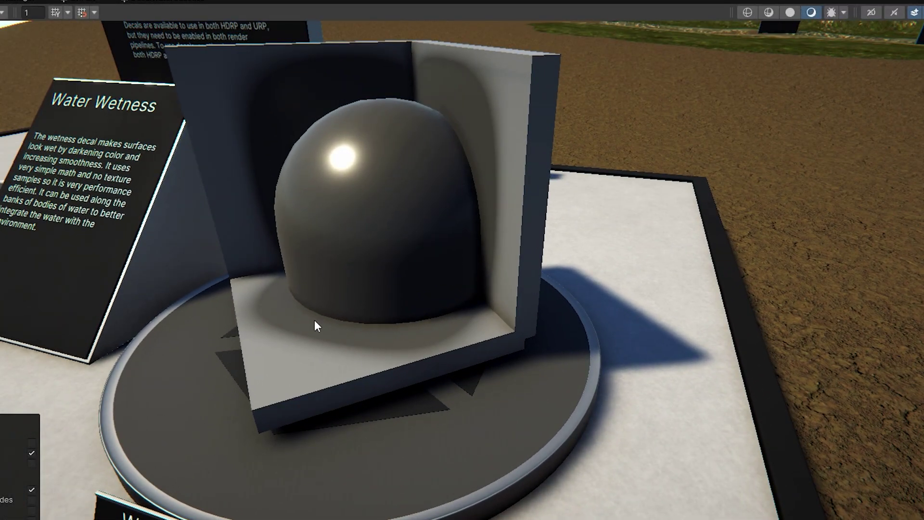
pyautogui.scroll(-3, 316, 320)
pyautogui.scroll(-3, 318, 320)
pyautogui.scroll(-3, 318, 317)
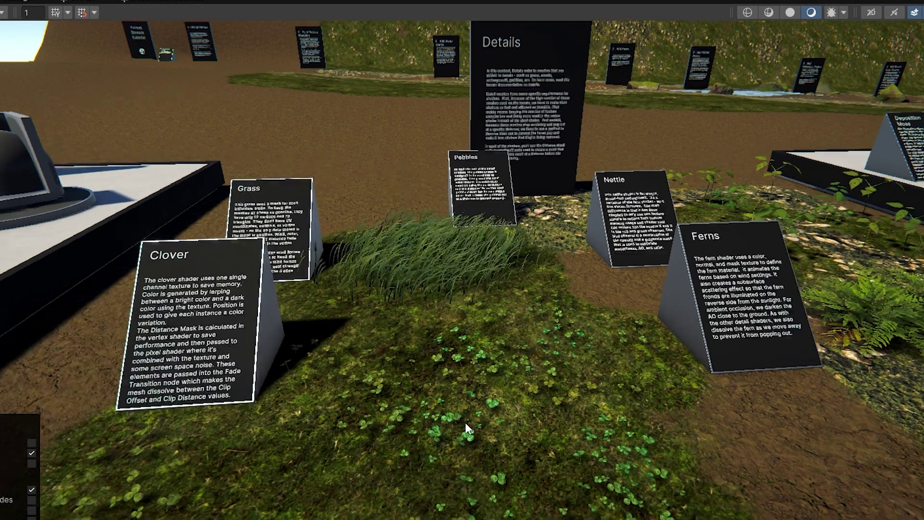
pyautogui.scroll(3, 464, 422)
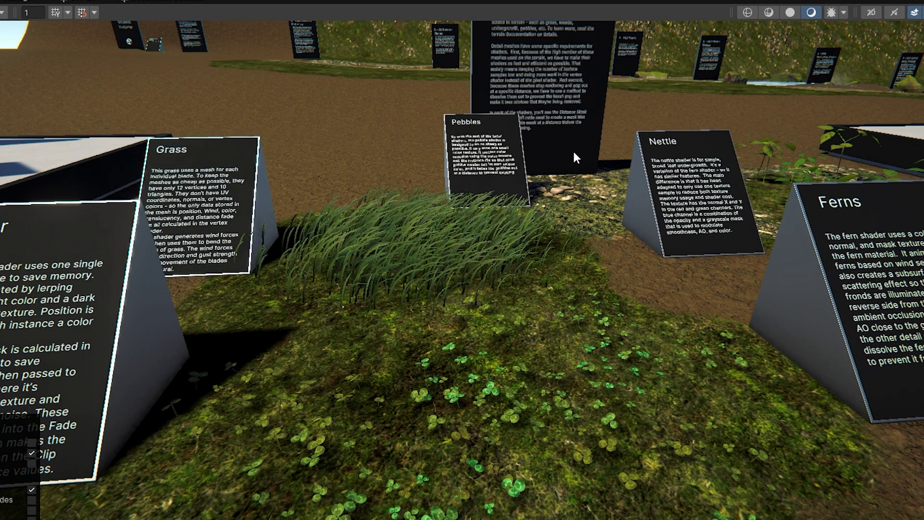
pyautogui.scroll(-3, 734, 192)
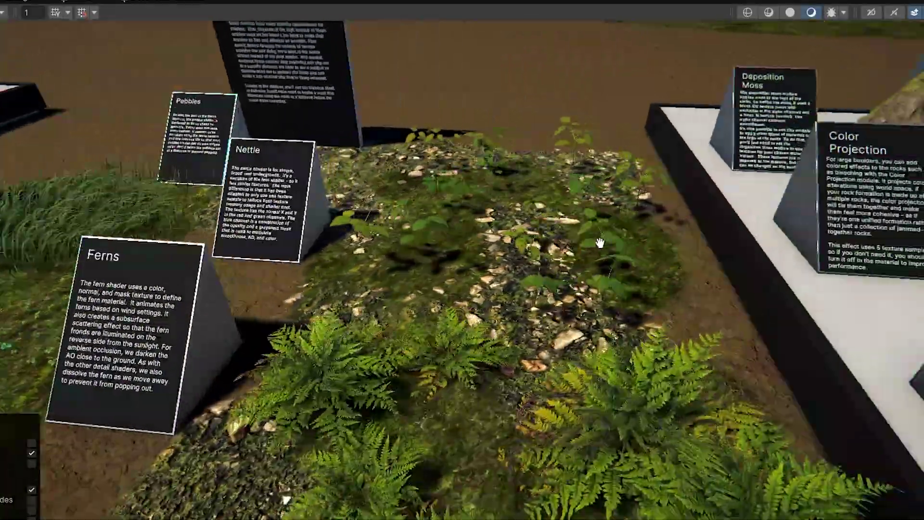
# Fly the view across the ferns bed toward the Rock exhibit table.
pyautogui.moveTo(798, 204)
pyautogui.mouseDown(button='right')
pyautogui.moveTo(543, 253)
pyautogui.moveTo(499, 278)
pyautogui.mouseUp(button='right')
pyautogui.moveTo(499, 279)
pyautogui.mouseDown(button='middle')
pyautogui.moveTo(457, 276)
pyautogui.moveTo(442, 304)
pyautogui.mouseUp(button='middle')
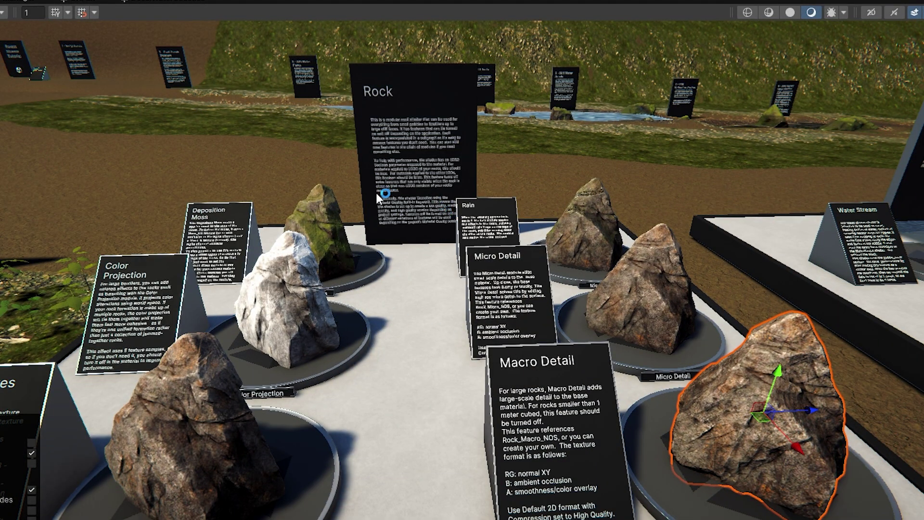
# Fly in over the rock table to a close view of the white Color Projection rock.
pyautogui.moveTo(678, 323); pyautogui.dragTo(568, 297, button='right')
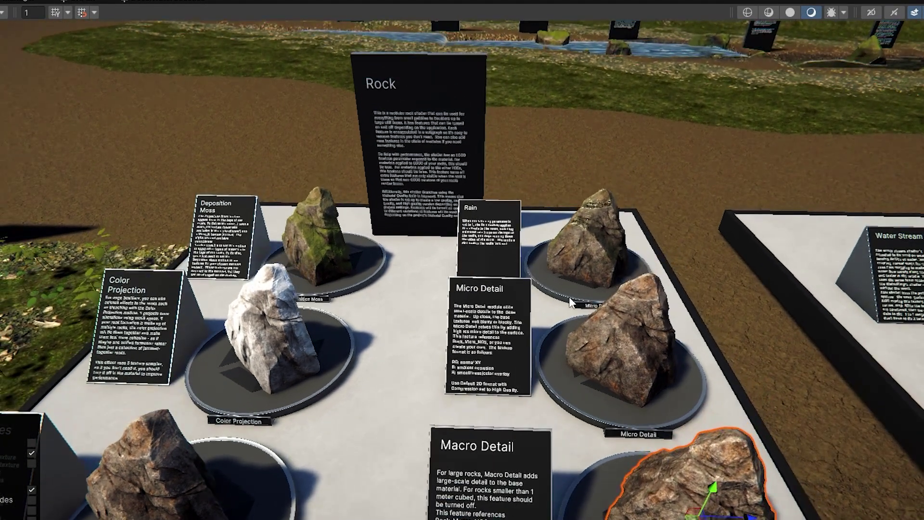
pyautogui.moveTo(627, 300)
pyautogui.mouseDown(button='right')
pyautogui.moveTo(649, 241)
pyautogui.moveTo(284, 402)
pyautogui.moveTo(243, 396)
pyautogui.moveTo(486, 263)
pyautogui.mouseUp(button='right')
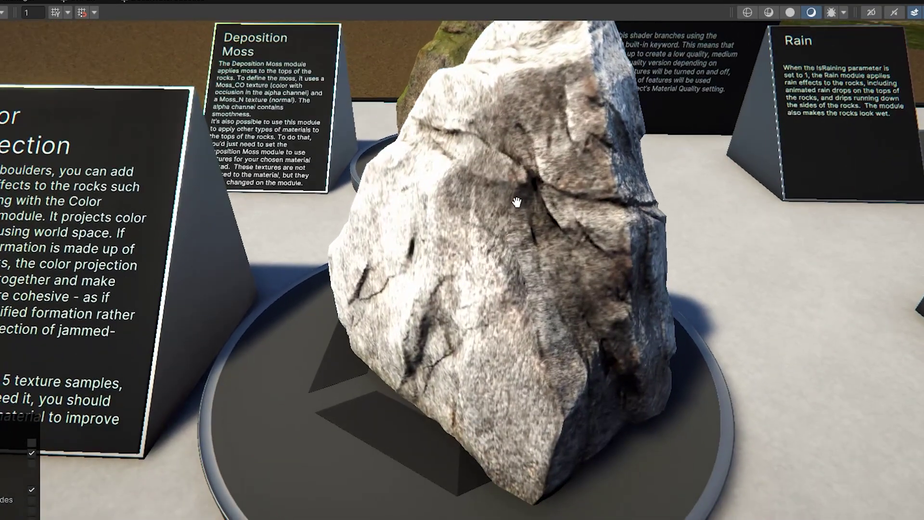
pyautogui.moveTo(490, 381); pyautogui.dragTo(509, 293, button='right')
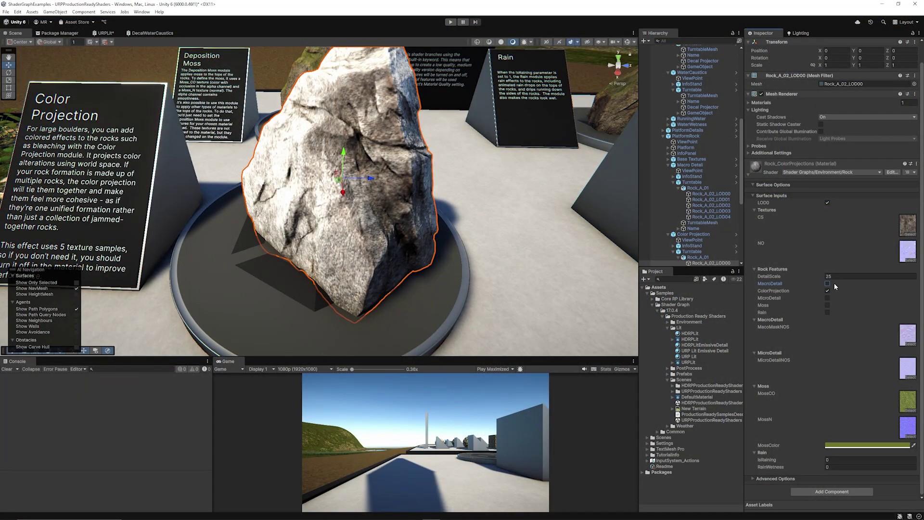
# Keep ColorProjection on, turn MicroDetail off and Moss on, then fly toward the Snow sphere.
pyautogui.click(827, 290)
pyautogui.click(828, 289)
pyautogui.click(827, 298)
pyautogui.click(827, 305)
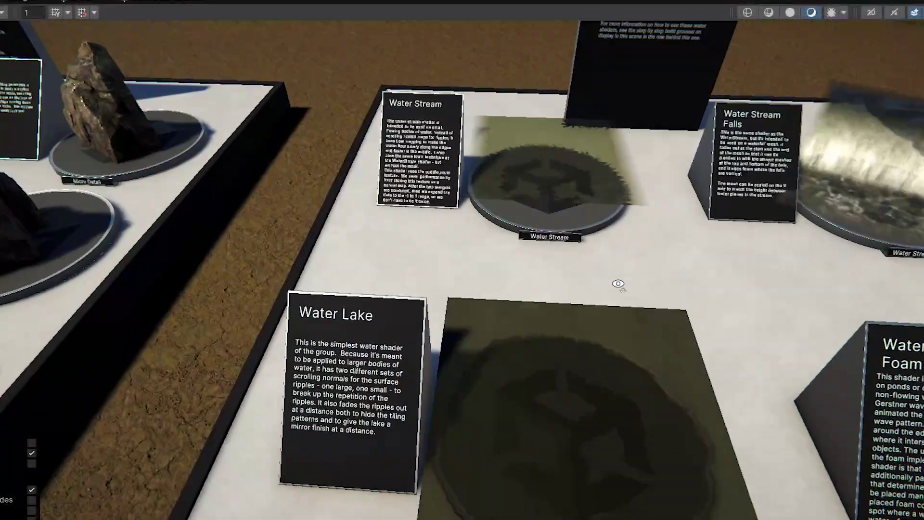
pyautogui.moveTo(618, 283)
pyautogui.mouseDown(button='right')
pyautogui.moveTo(549, 238)
pyautogui.moveTo(593, 242)
pyautogui.moveTo(629, 307)
pyautogui.moveTo(611, 262)
pyautogui.moveTo(678, 223)
pyautogui.moveTo(647, 202)
pyautogui.moveTo(601, 240)
pyautogui.moveTo(670, 262)
pyautogui.mouseUp(button='right')
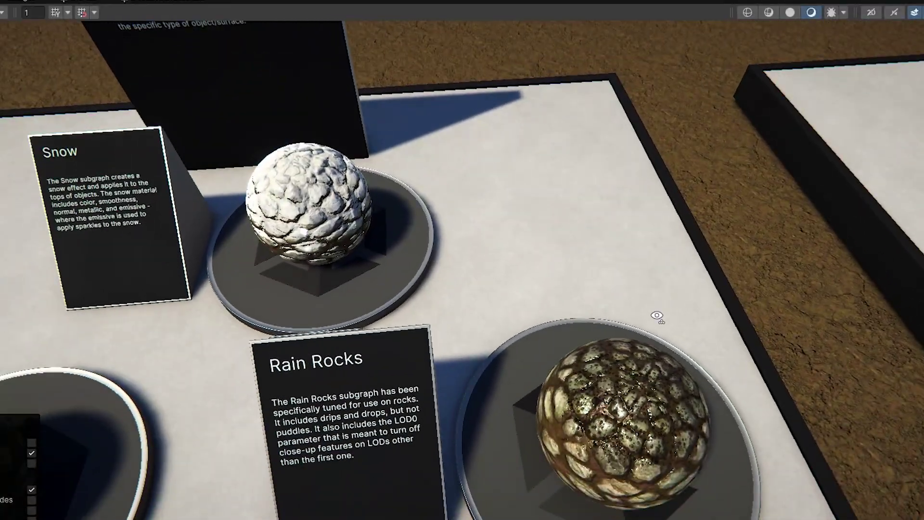
# Fly back from the Snow sphere to view the tutorial river and its numbered signs.
pyautogui.moveTo(671, 262); pyautogui.dragTo(655, 315, button='right')
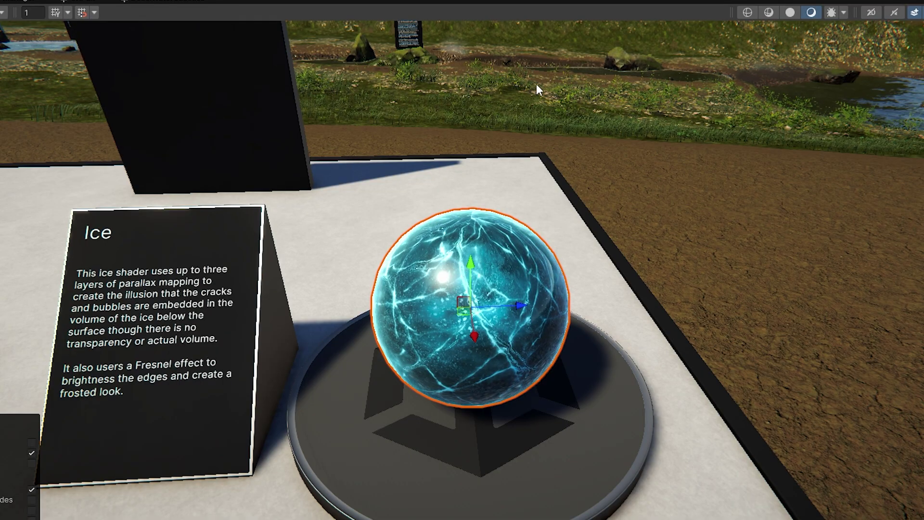
pyautogui.scroll(-5, 537, 84)
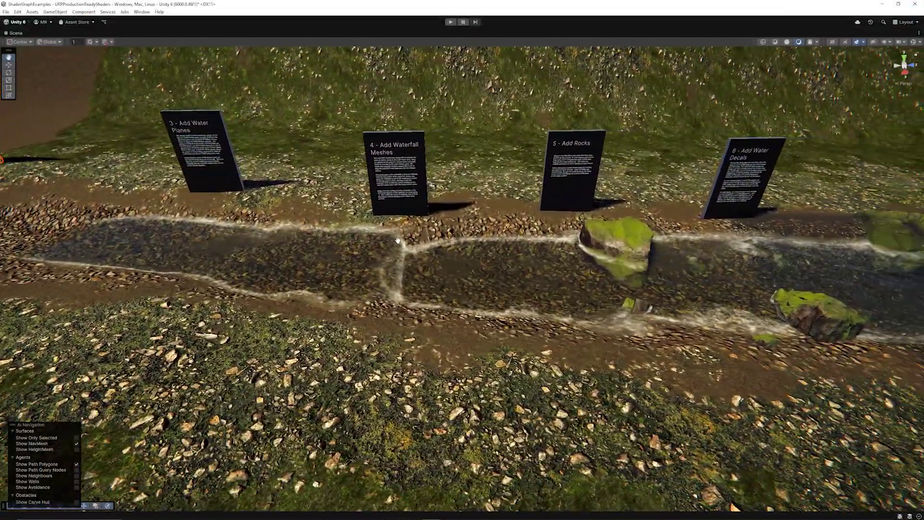
# Fly down the tutorial river past the signs and waterfall, then view the pool from another angle.
pyautogui.moveTo(396, 241); pyautogui.dragTo(322, 250, button='middle')
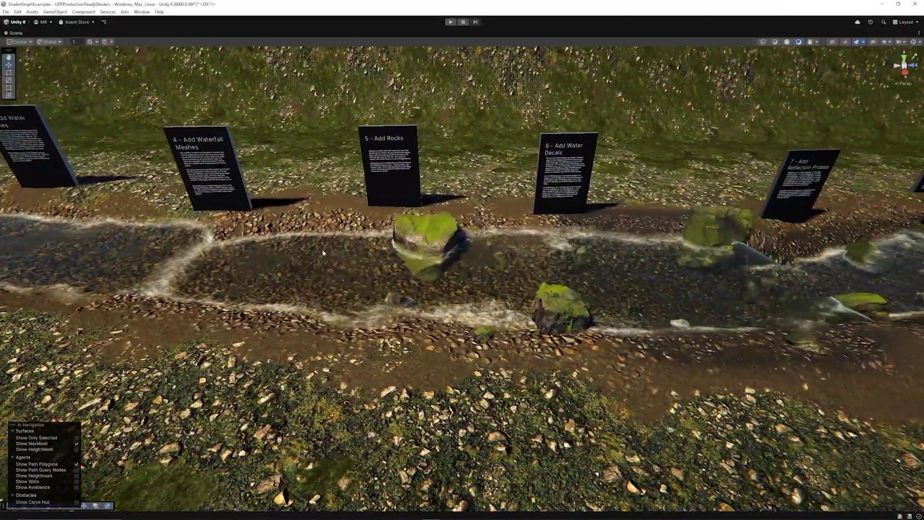
pyautogui.moveTo(670, 263); pyautogui.dragTo(505, 268, button='middle')
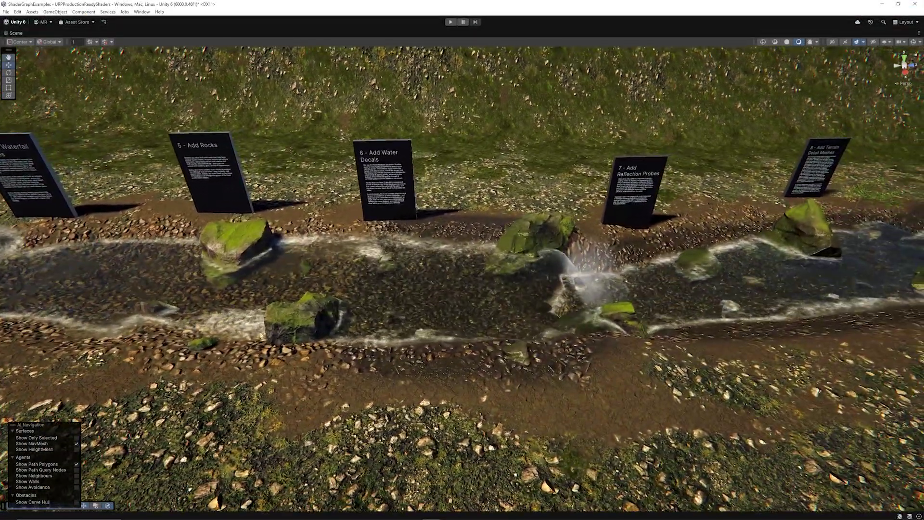
pyautogui.moveTo(686, 282); pyautogui.dragTo(431, 343, button='middle')
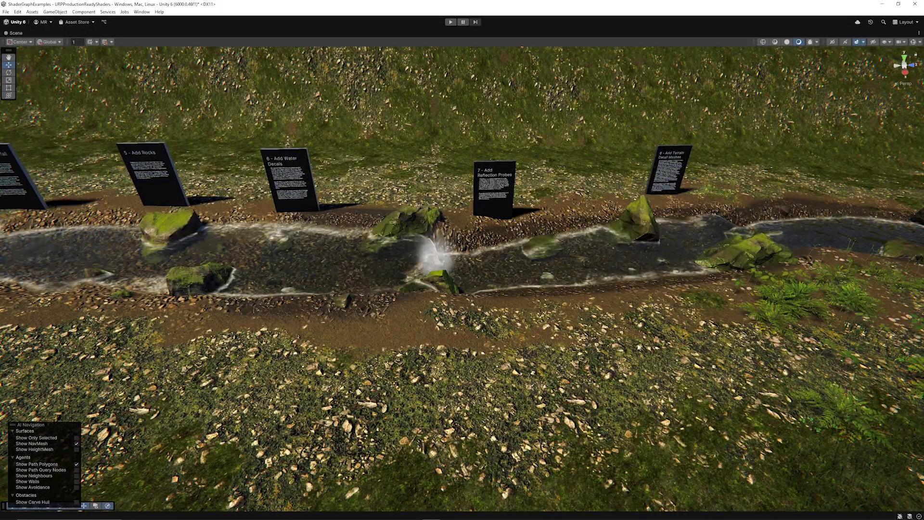
pyautogui.moveTo(649, 319); pyautogui.dragTo(360, 242, button='middle')
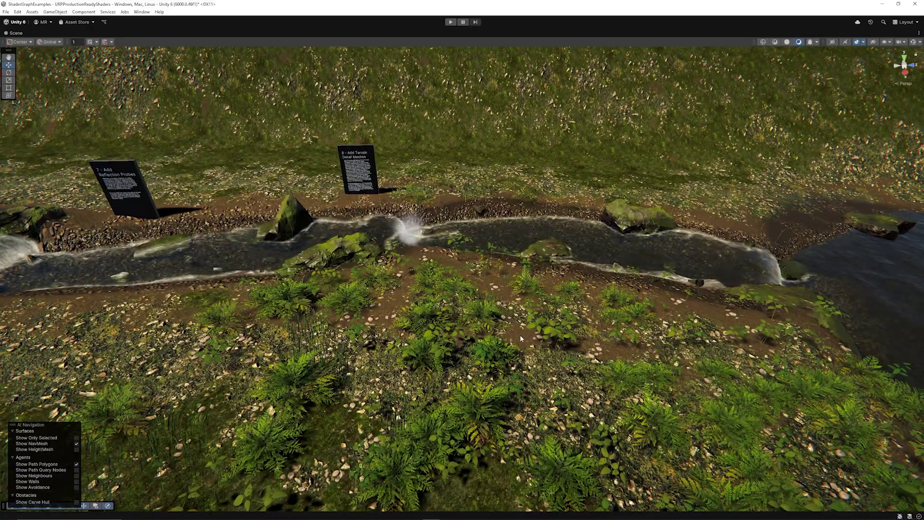
pyautogui.moveTo(520, 337); pyautogui.dragTo(346, 239, button='right')
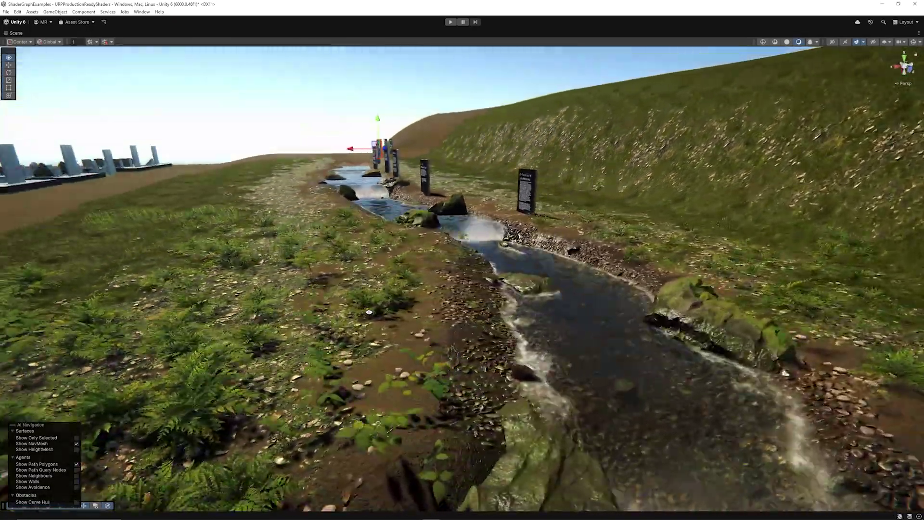
pyautogui.scroll(-5, 339, 291)
pyautogui.scroll(-5, 340, 293)
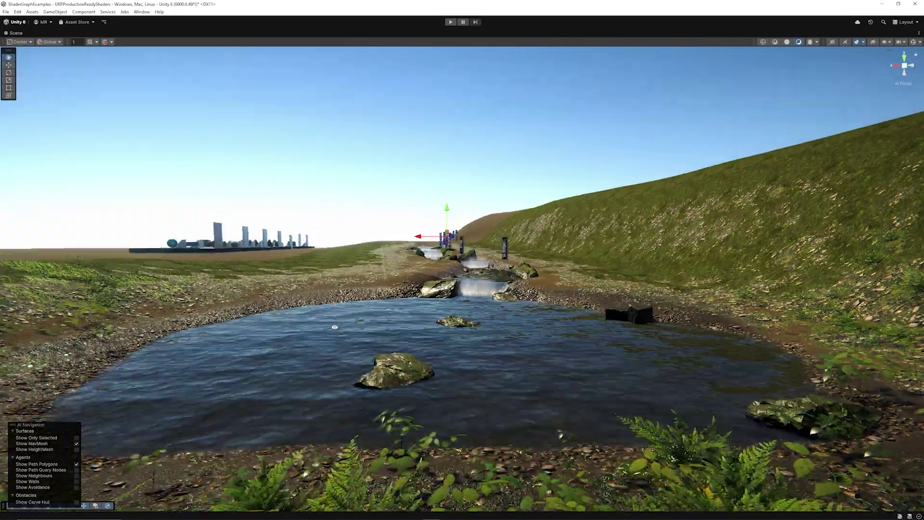
pyautogui.moveTo(340, 313)
pyautogui.mouseDown(button='right')
pyautogui.moveTo(603, 374)
pyautogui.moveTo(728, 387)
pyautogui.mouseUp(button='right')
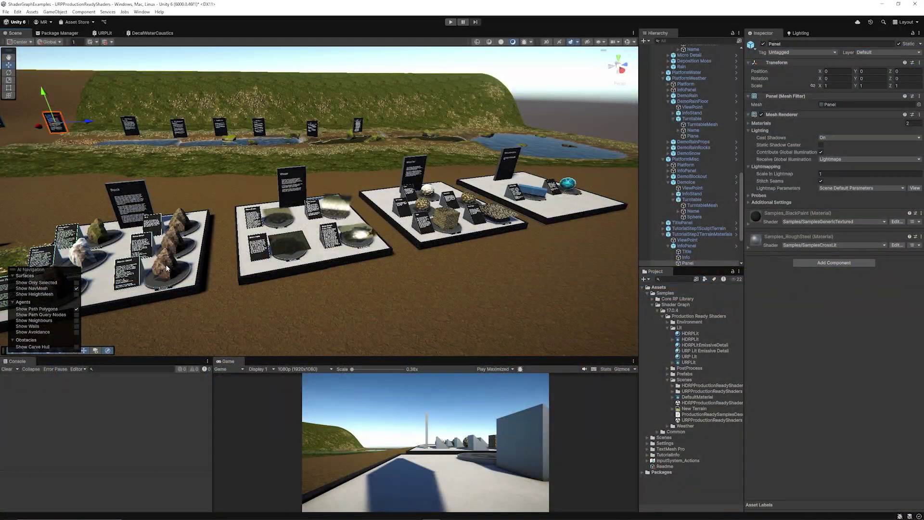
# Select the Macro Detail rock and frame it with F.
pyautogui.click(167, 268)
pyautogui.click(167, 268)
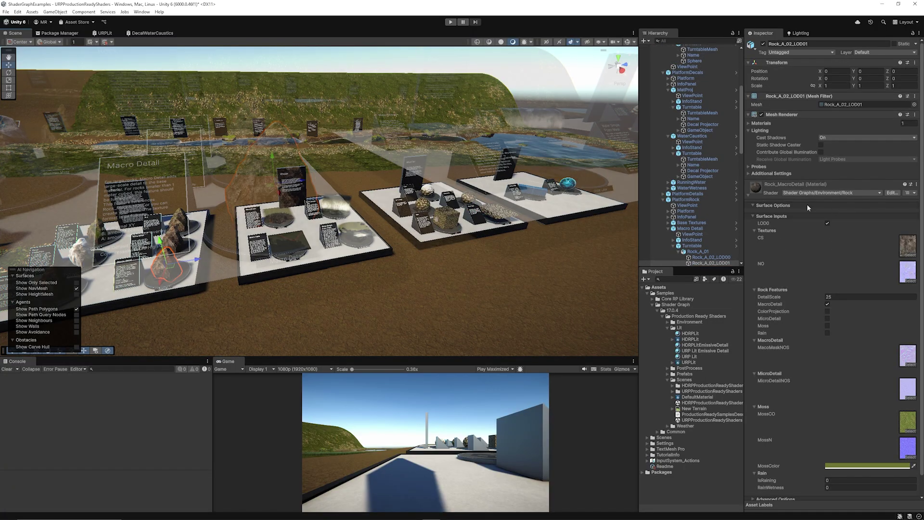
pyautogui.press('f')
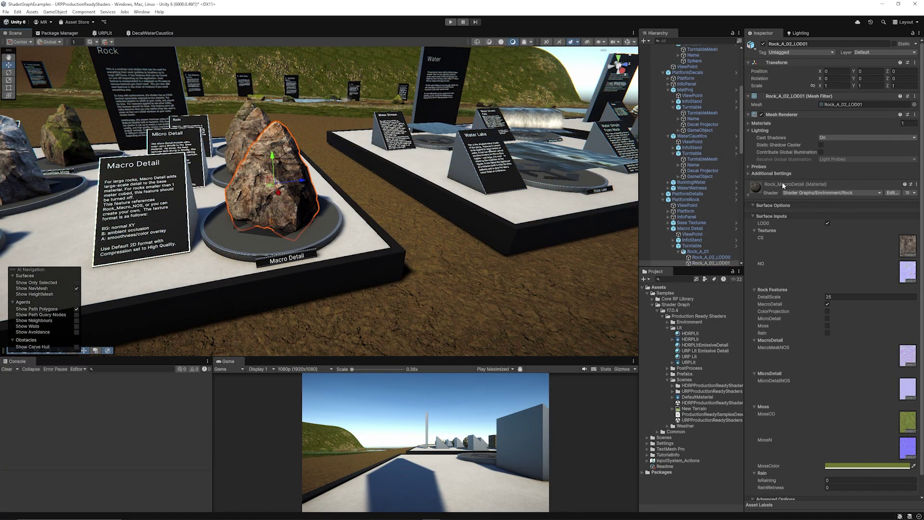
# Use Select Shader on the rock's material and open the Rock shader in Shader Graph.
pyautogui.click(914, 184)
pyautogui.click(885, 193)
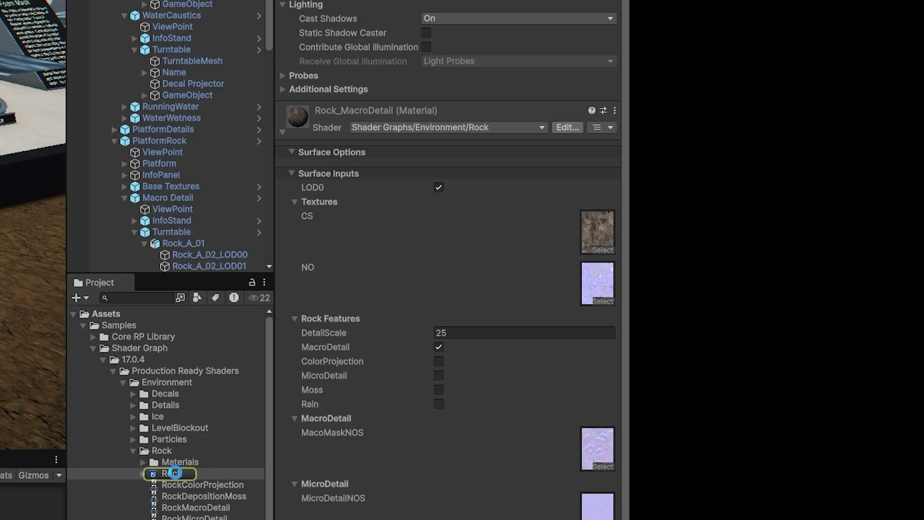
pyautogui.click(173, 473)
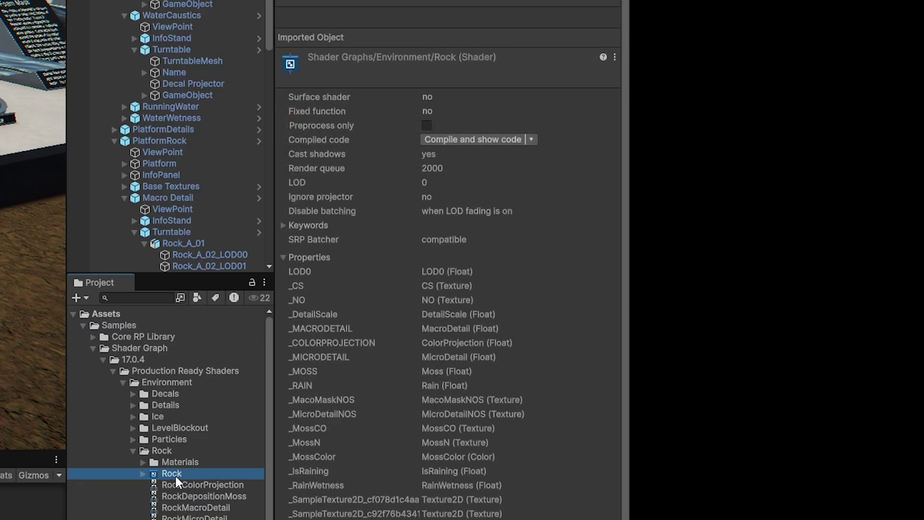
pyautogui.doubleClick(173, 475)
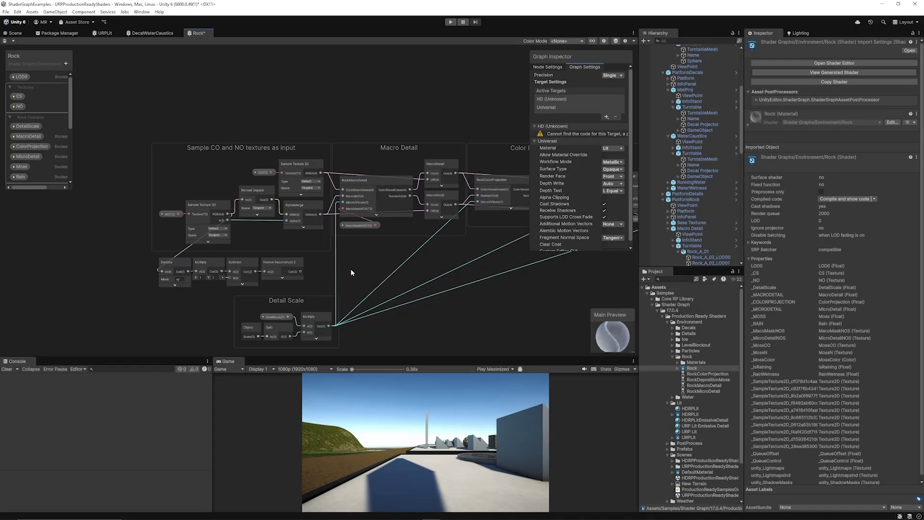
# Pan across the Color Bleaching, Micro Detail, Moss Deposition and Rain groups to the master stack.
pyautogui.moveTo(350, 269); pyautogui.dragTo(264, 263, button='middle')
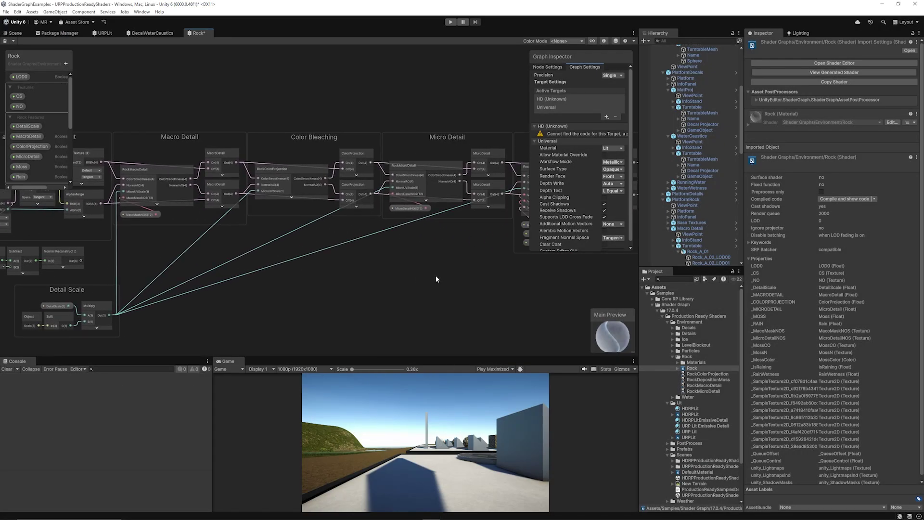
pyautogui.moveTo(435, 275); pyautogui.dragTo(272, 284, button='middle')
pyautogui.moveTo(552, 289); pyautogui.dragTo(414, 293, button='middle')
pyautogui.moveTo(473, 289); pyautogui.dragTo(289, 285, button='middle')
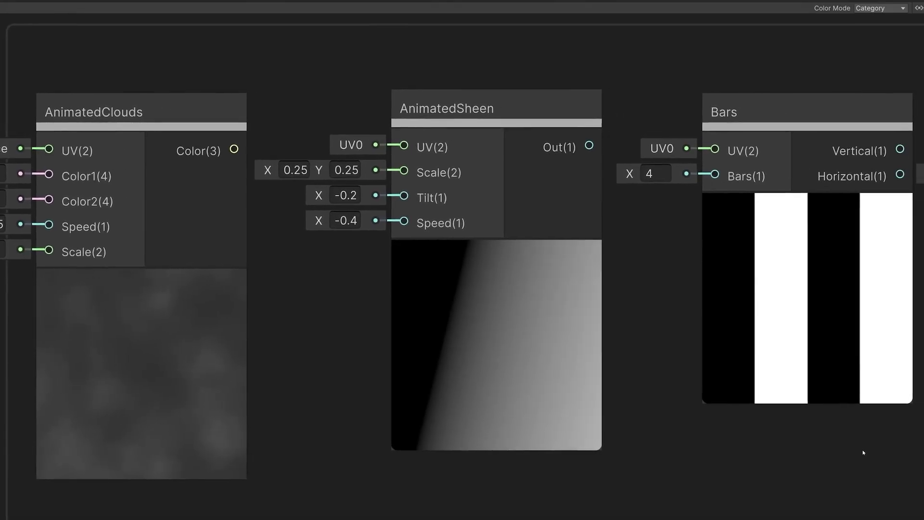
# Pan along the AnimatedClouds, AnimatedSheen and Bars pattern nodes.
pyautogui.moveTo(861, 450); pyautogui.dragTo(95, 443, button='middle')
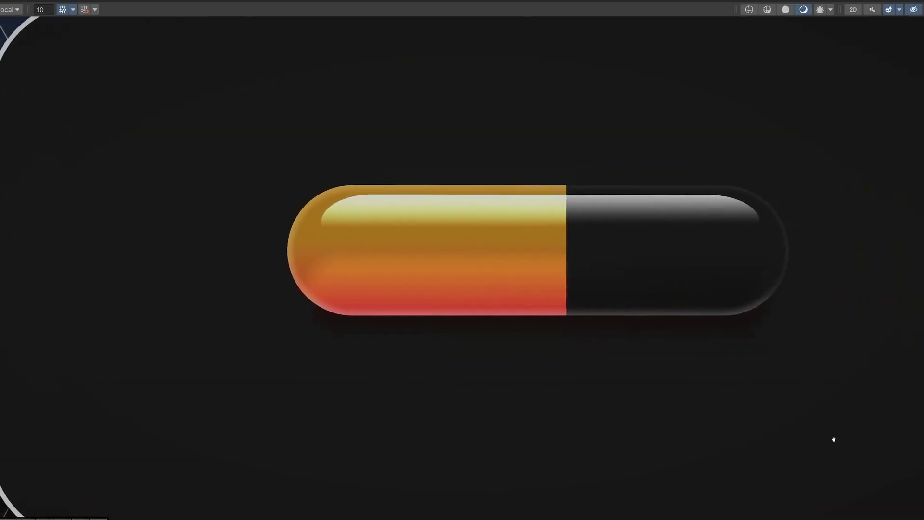
pyautogui.moveTo(832, 437); pyautogui.dragTo(554, 439, button='middle')
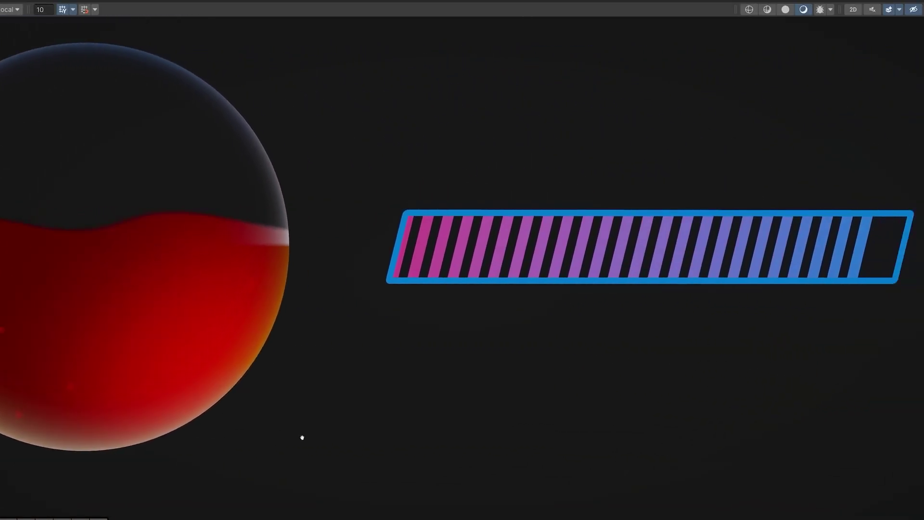
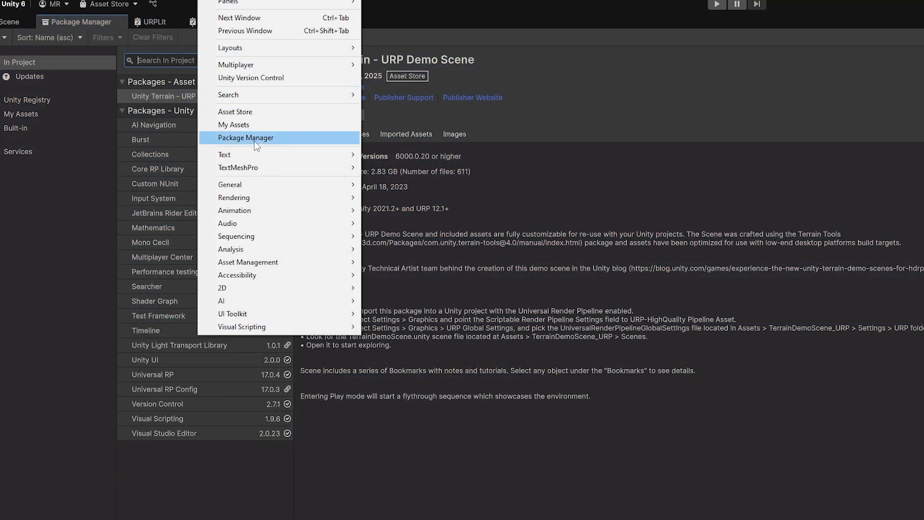
# Search the packages for Shader Graph and bring up its samples list, including UGUI Shaders.
pyautogui.click(163, 60)
pyautogui.write('s')
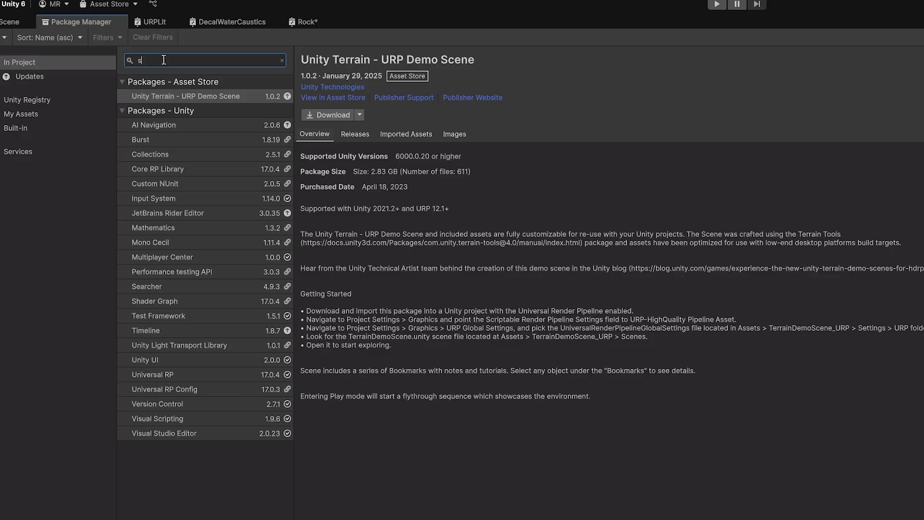
pyautogui.write('hader')
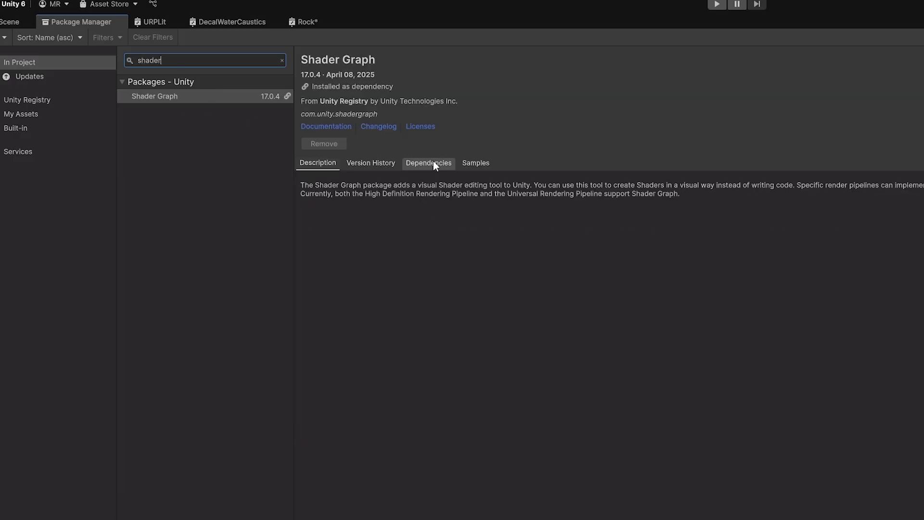
pyautogui.click(470, 164)
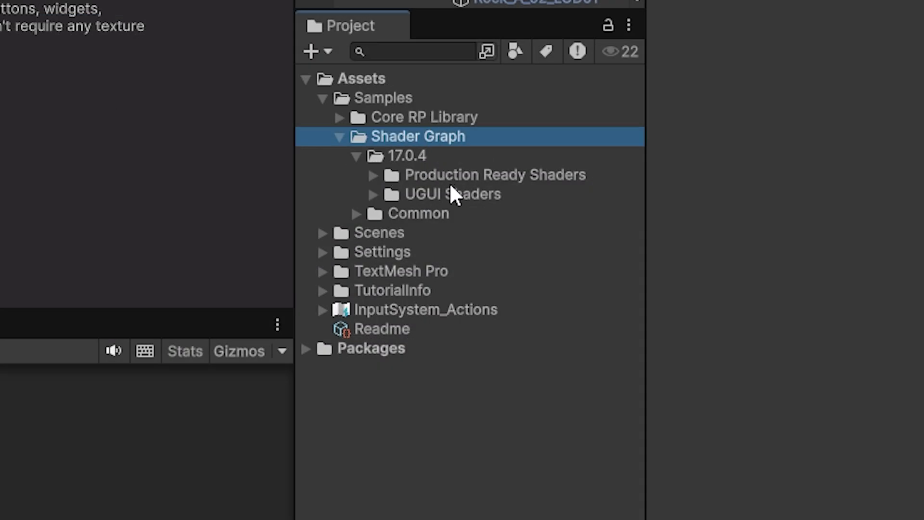
# Open UISampleScene from the UGUI Shaders Scenes folder and show the Background Processing page.
pyautogui.click(372, 194)
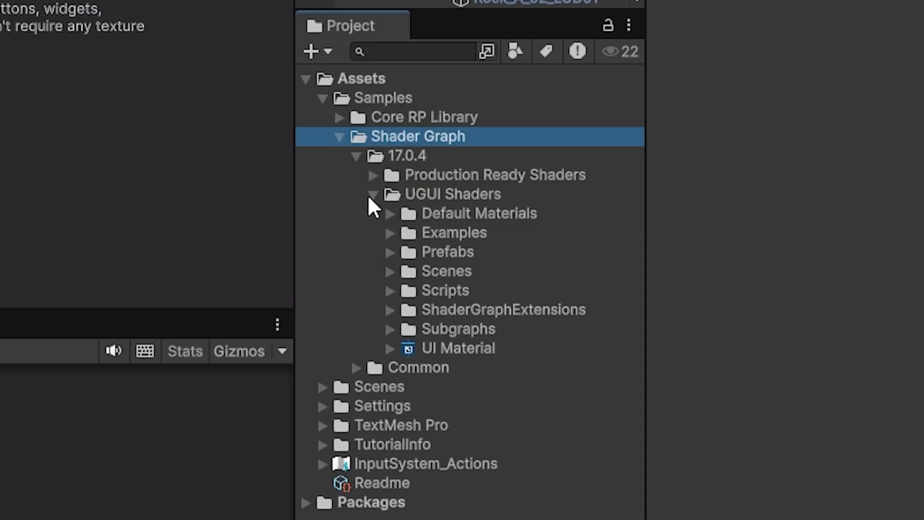
pyautogui.click(390, 250)
pyautogui.click(391, 270)
pyautogui.click(488, 330)
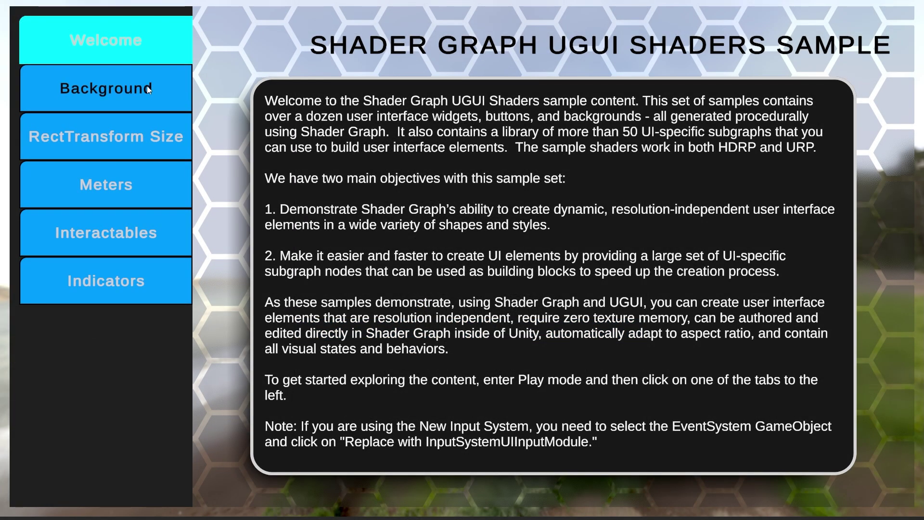
pyautogui.click(147, 86)
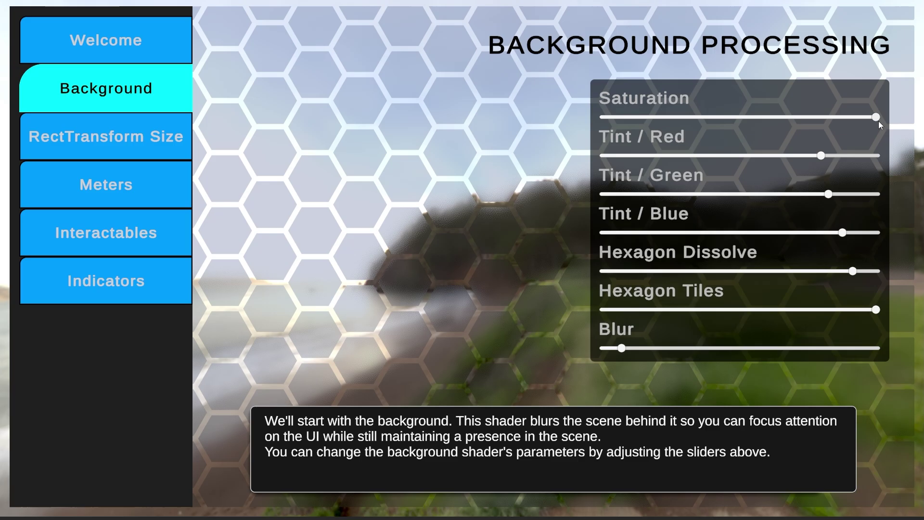
# Halve saturation, lower the red tint to cyan, and push blur to maximum and back.
pyautogui.moveTo(875, 118); pyautogui.dragTo(748, 144)
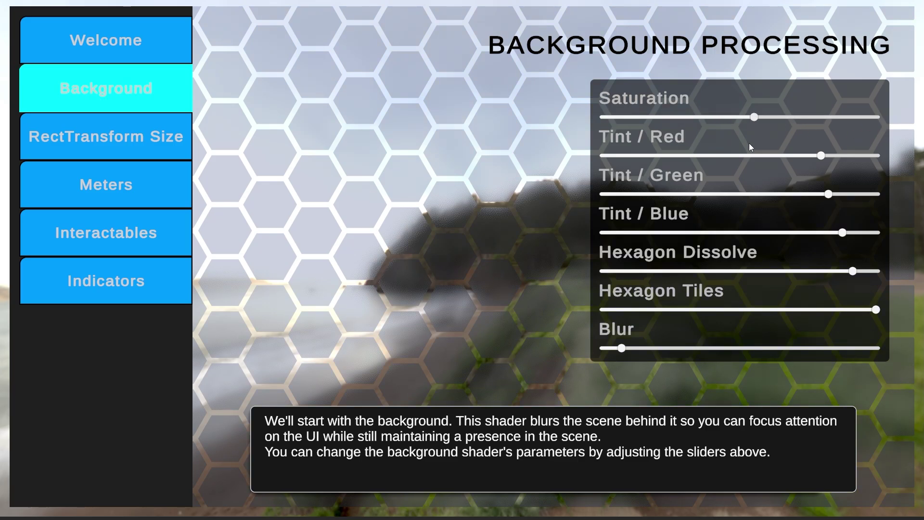
pyautogui.moveTo(824, 154); pyautogui.dragTo(761, 164)
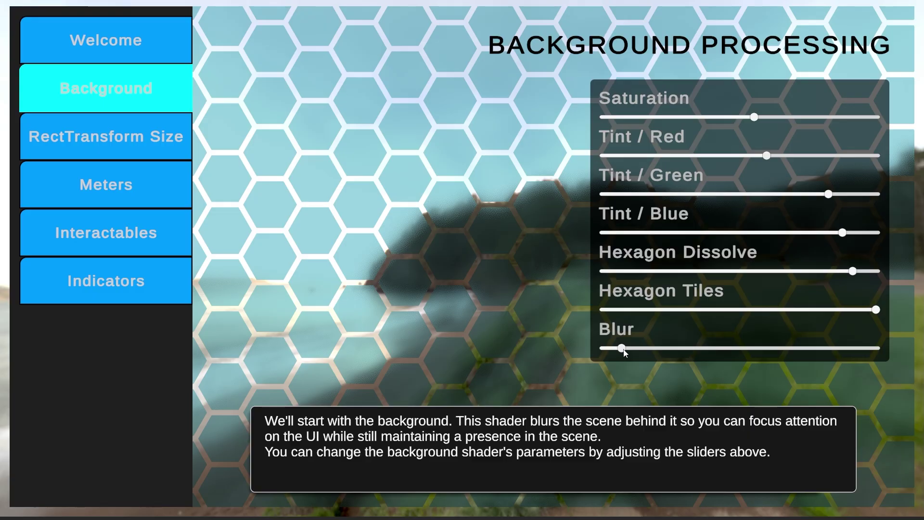
pyautogui.moveTo(621, 347)
pyautogui.mouseDown()
pyautogui.moveTo(876, 348)
pyautogui.moveTo(688, 341)
pyautogui.mouseUp()
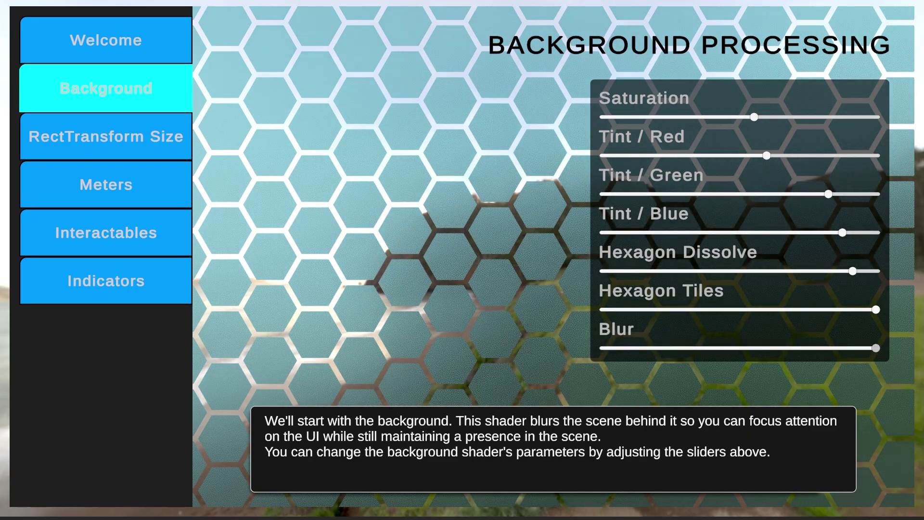
pyautogui.moveTo(813, 335)
pyautogui.mouseDown()
pyautogui.moveTo(570, 330)
pyautogui.moveTo(876, 339)
pyautogui.mouseUp()
pyautogui.click(151, 148)
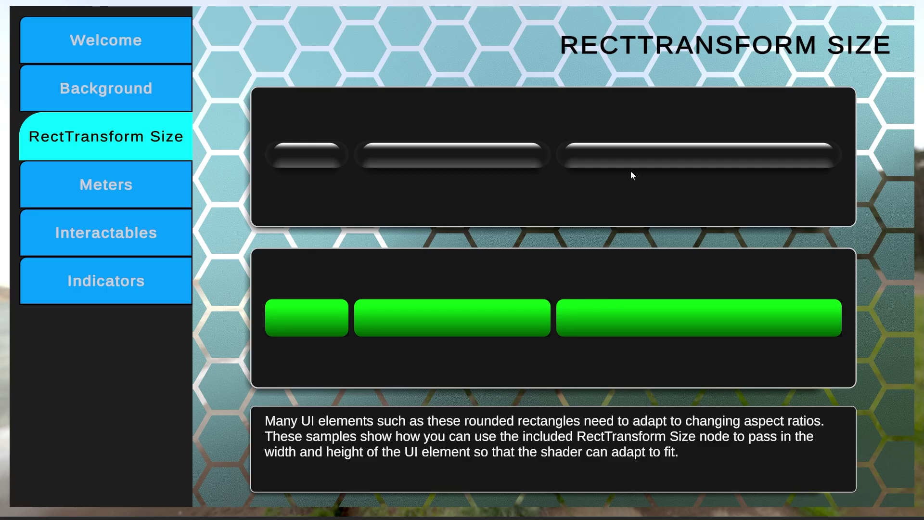
# Try the Meters level slider and the Interactables progress bars, finishing on the Indicators page.
pyautogui.click(95, 190)
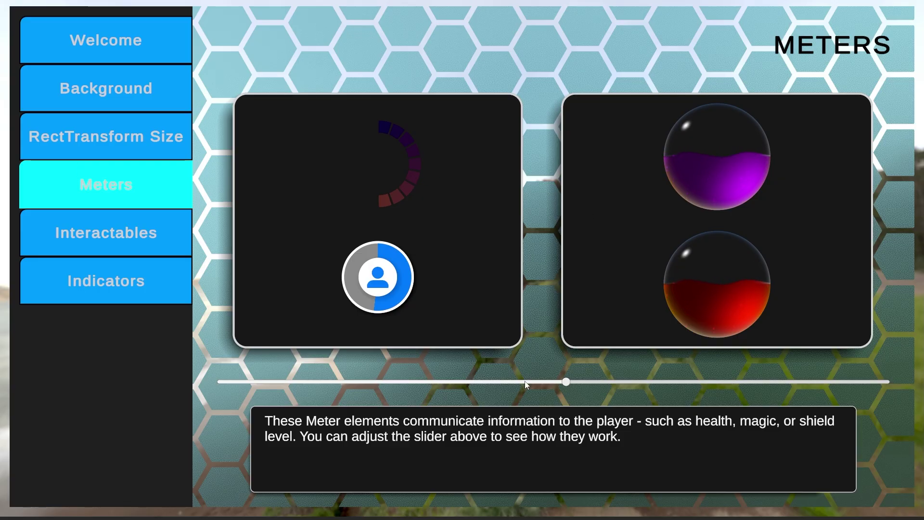
pyautogui.moveTo(560, 381)
pyautogui.mouseDown()
pyautogui.moveTo(410, 382)
pyautogui.moveTo(735, 376)
pyautogui.moveTo(289, 382)
pyautogui.moveTo(258, 358)
pyautogui.moveTo(851, 364)
pyautogui.moveTo(591, 364)
pyautogui.moveTo(320, 344)
pyautogui.moveTo(454, 361)
pyautogui.moveTo(755, 353)
pyautogui.moveTo(872, 364)
pyautogui.moveTo(603, 369)
pyautogui.moveTo(447, 358)
pyautogui.mouseUp()
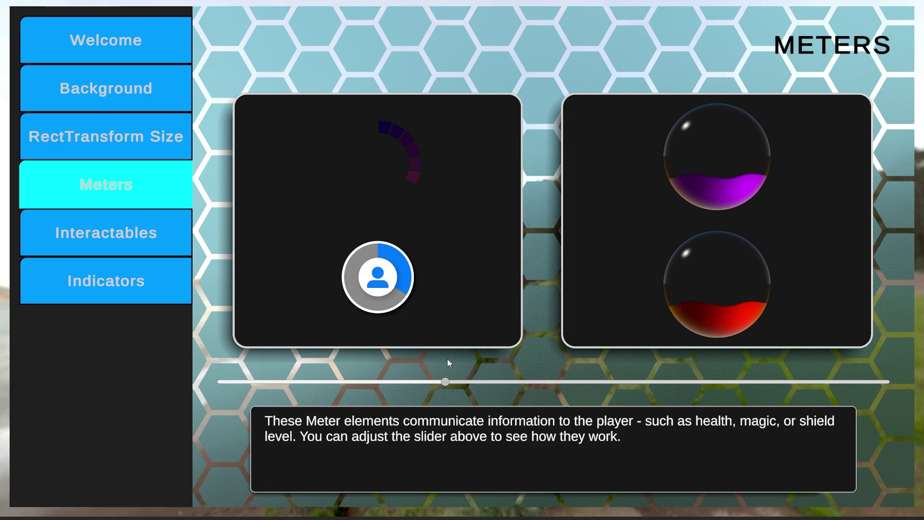
pyautogui.click(146, 234)
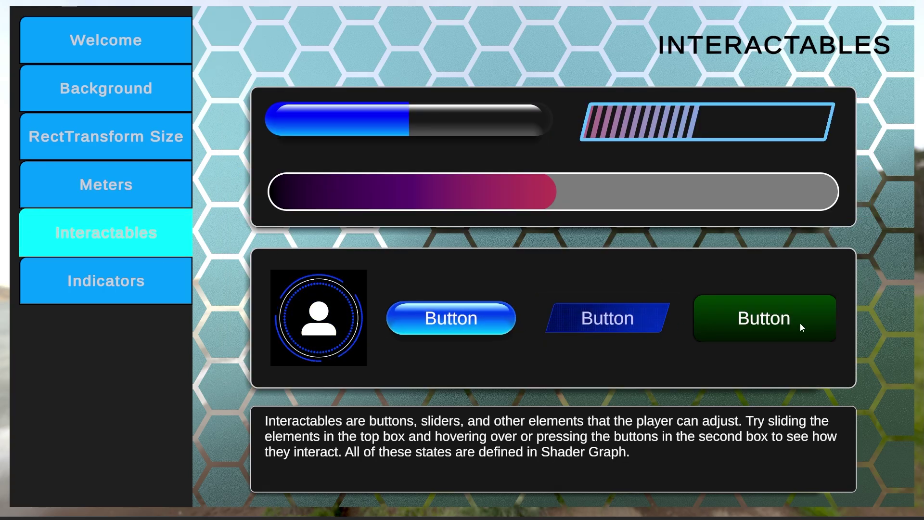
pyautogui.moveTo(532, 191)
pyautogui.mouseDown()
pyautogui.moveTo(761, 196)
pyautogui.moveTo(548, 191)
pyautogui.mouseUp()
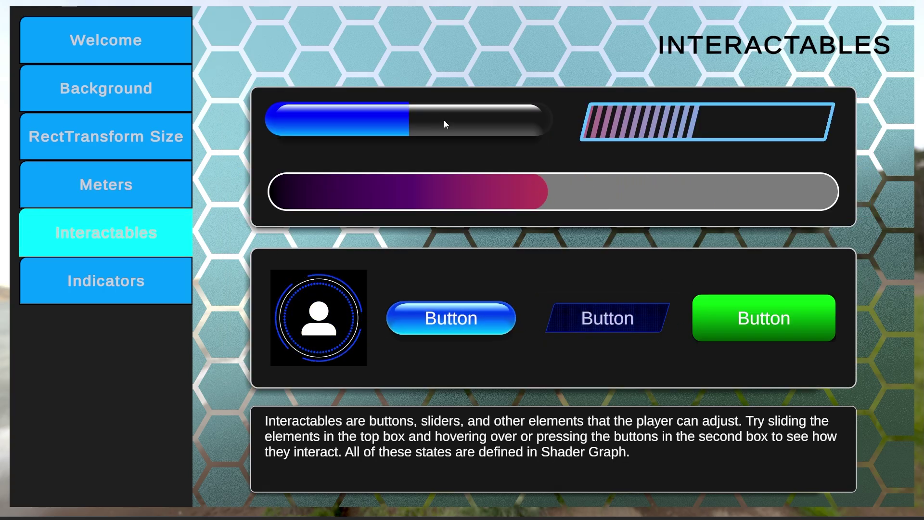
pyautogui.moveTo(444, 123)
pyautogui.mouseDown()
pyautogui.moveTo(499, 121)
pyautogui.moveTo(424, 122)
pyautogui.mouseUp()
pyautogui.moveTo(697, 123)
pyautogui.mouseDown()
pyautogui.moveTo(790, 125)
pyautogui.moveTo(780, 122)
pyautogui.mouseUp()
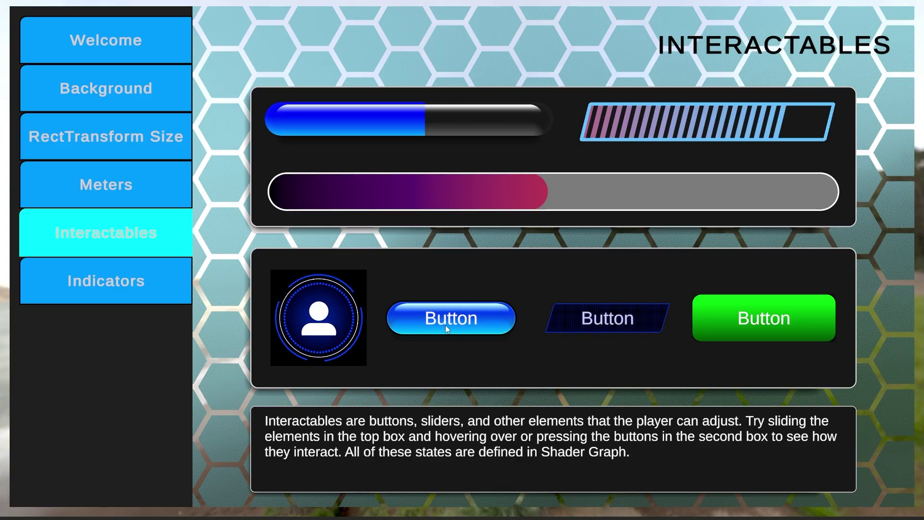
pyautogui.click(145, 289)
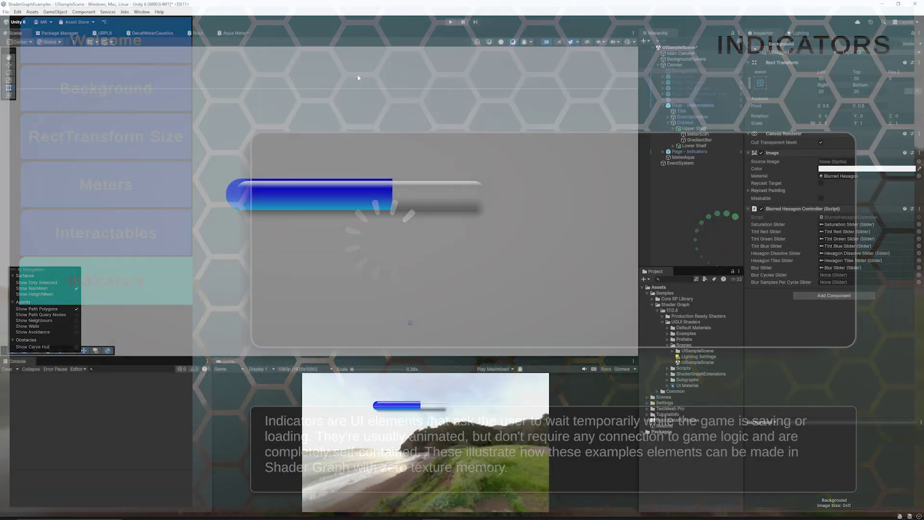
# Select MeterAqua and nudge its Slider Value toward about 0.65.
pyautogui.click(697, 157)
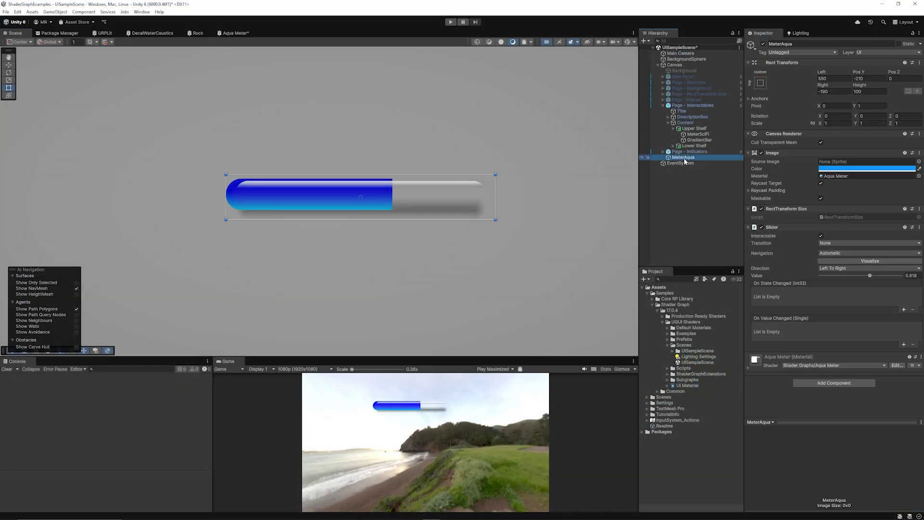
pyautogui.moveTo(869, 276); pyautogui.dragTo(872, 276)
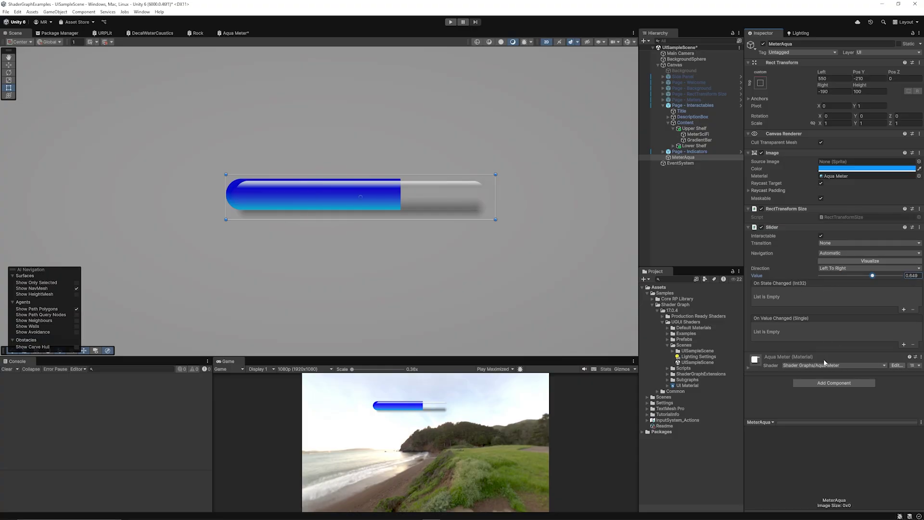
# Open the Aqua Meter shader graph and frame all its nodes in view.
pyautogui.click(895, 364)
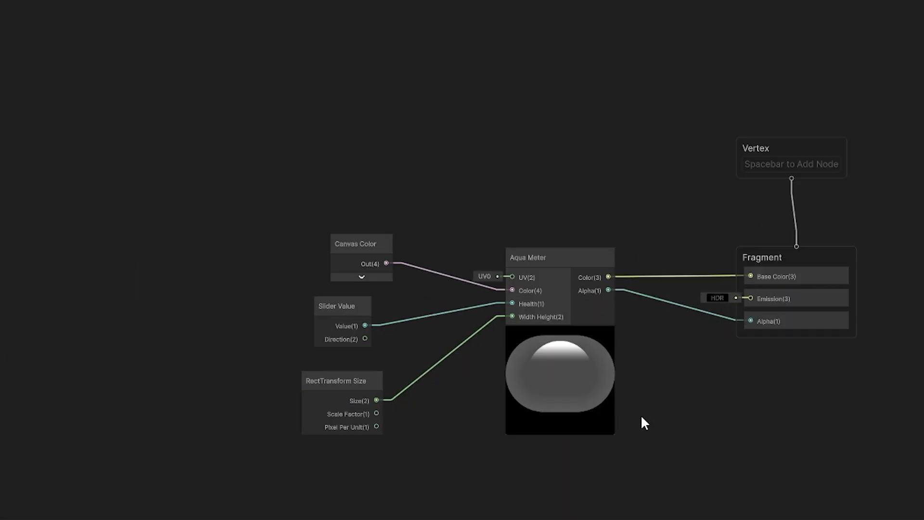
pyautogui.press('a')
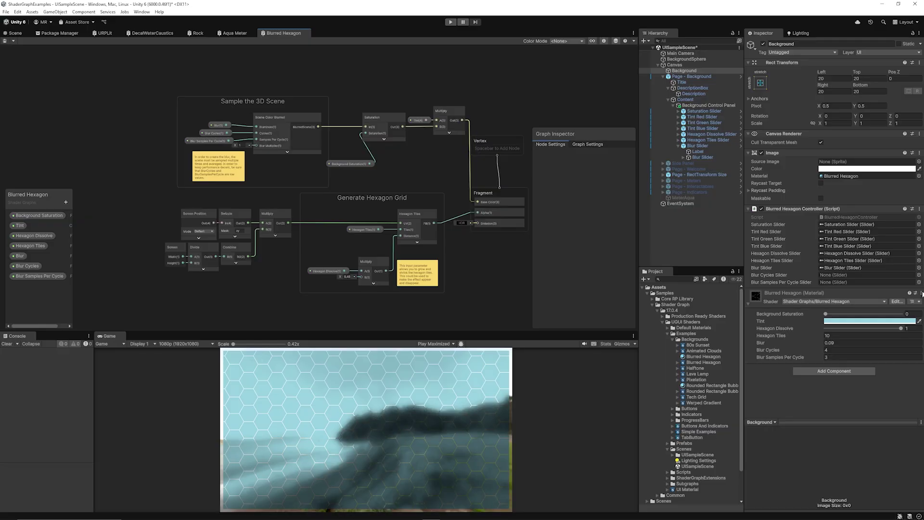
pyautogui.rightClick(894, 294)
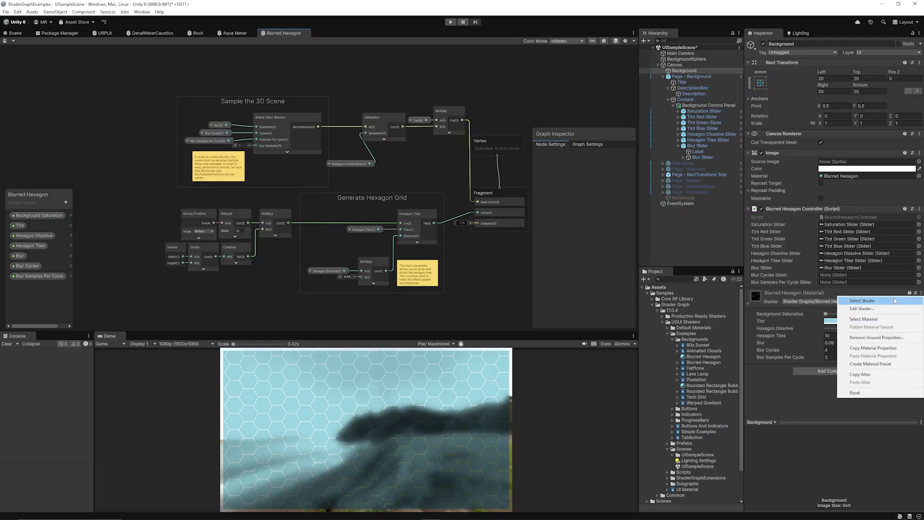
pyautogui.click(841, 289)
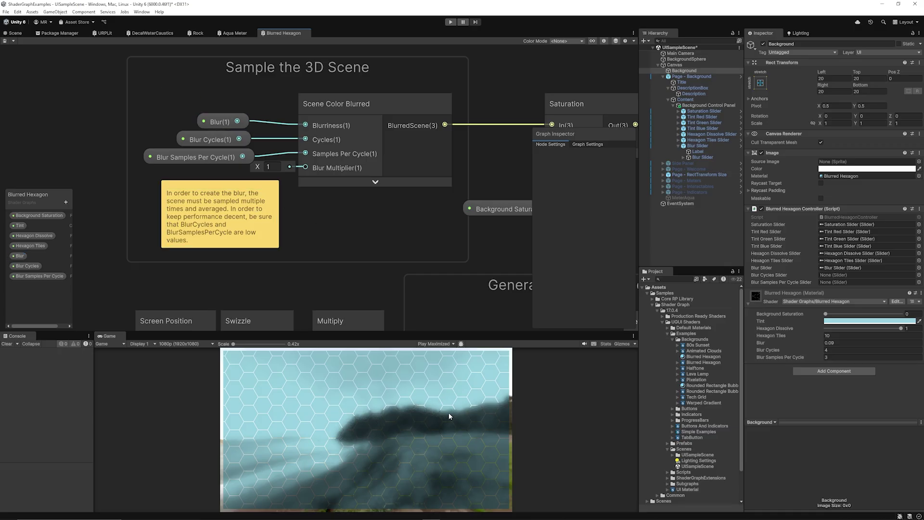
# Delete the Screenspace UV and Generate Hexagon Grid groups with their nodes.
pyautogui.moveTo(403, 271); pyautogui.dragTo(333, 177, button='middle')
pyautogui.scroll(-3, 329, 177)
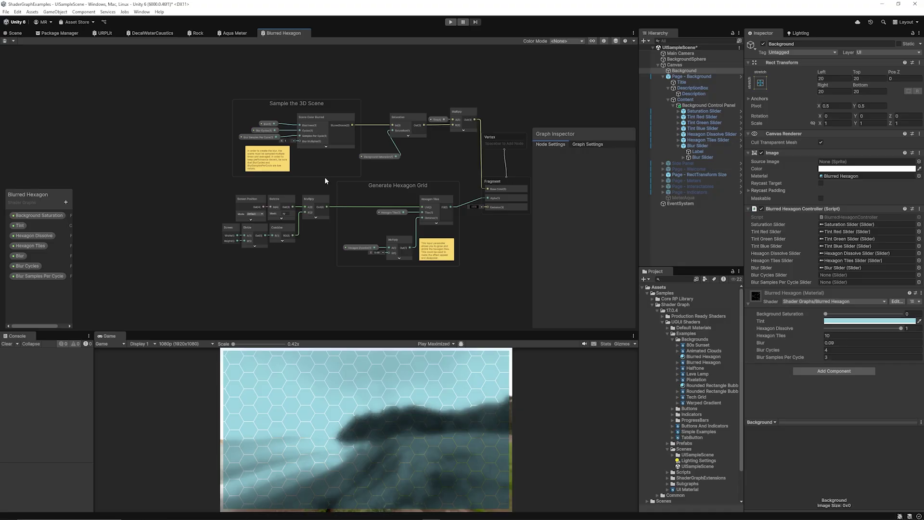
pyautogui.scroll(3, 157, 163)
pyautogui.scroll(-1, 112, 134)
pyautogui.moveTo(112, 134); pyautogui.dragTo(356, 300)
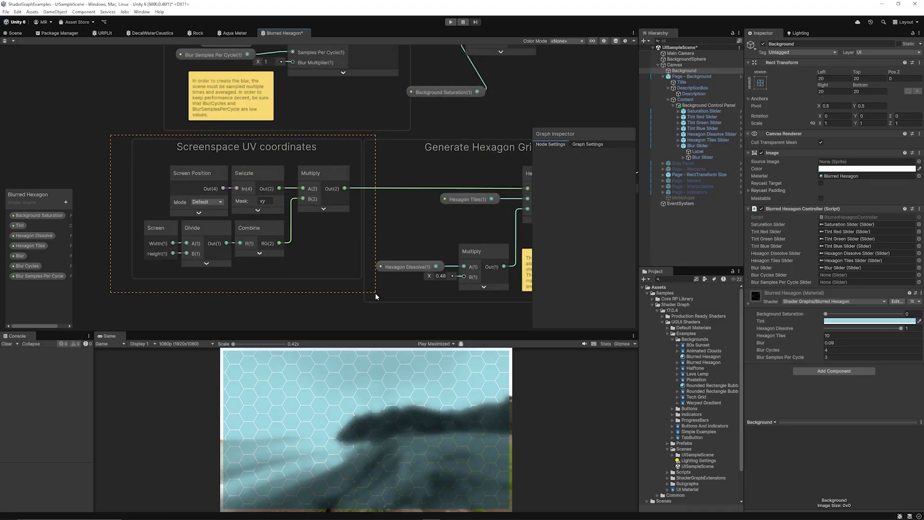
pyautogui.press('Delete')
pyautogui.moveTo(416, 246); pyautogui.dragTo(239, 239, button='middle')
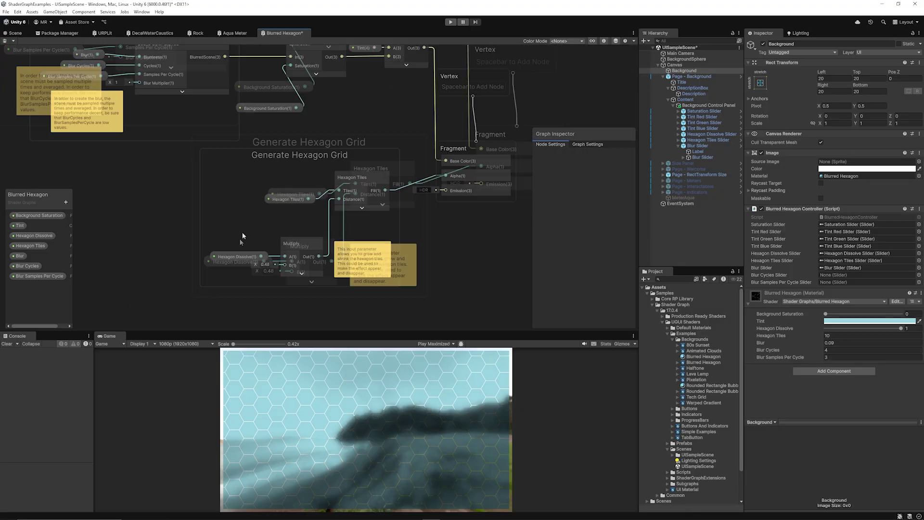
pyautogui.moveTo(188, 145); pyautogui.dragTo(446, 280)
pyautogui.press('Delete')
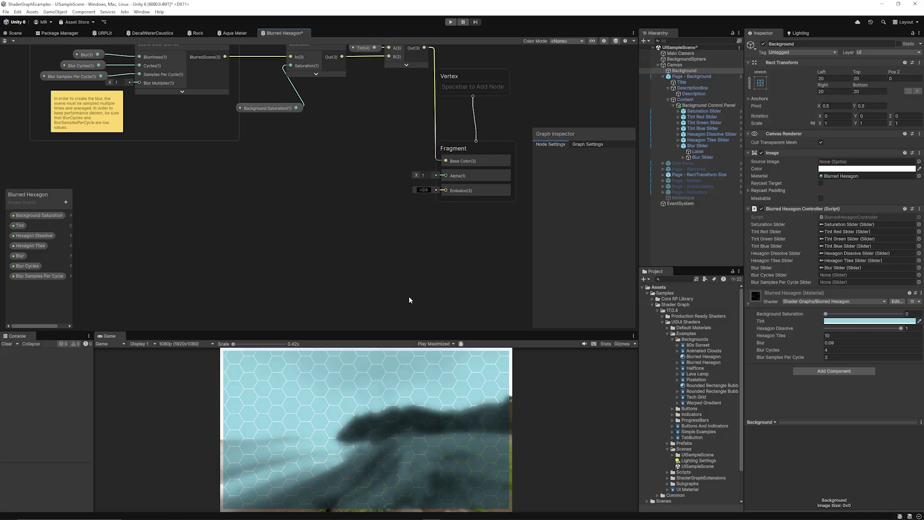
pyautogui.scroll(2, 349, 237)
pyautogui.scroll(2, 364, 252)
# Delete the Multiply, Tint, Saturation and Background Saturation nodes.
pyautogui.moveTo(300, 151); pyautogui.dragTo(371, 212, button='middle')
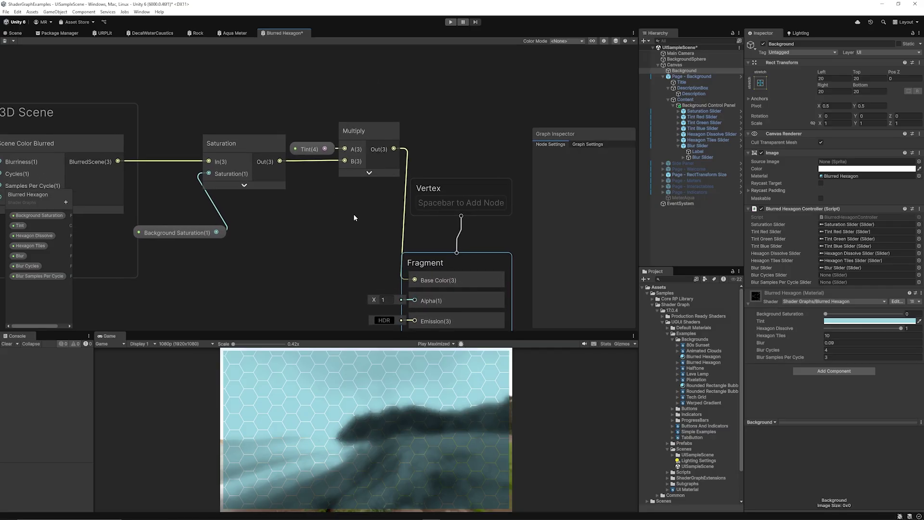
pyautogui.press('Delete')
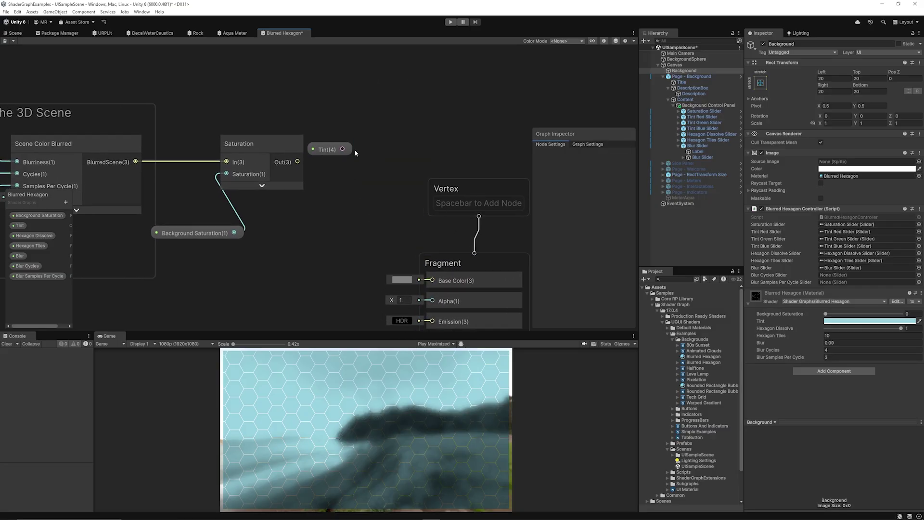
pyautogui.click(327, 149)
pyautogui.press('Delete')
pyautogui.click(260, 144)
pyautogui.press('Delete')
pyautogui.click(232, 232)
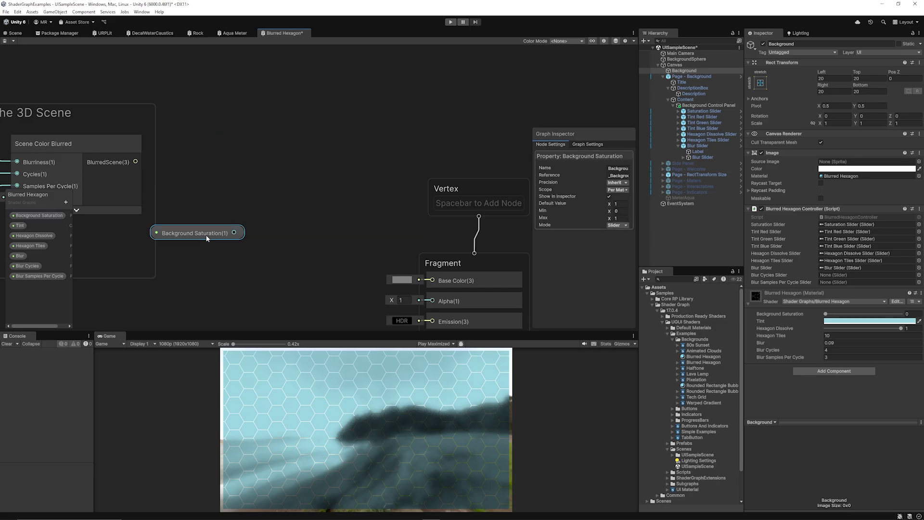
pyautogui.press('Delete')
# Wire the blurred scene output into Base Color and save the graph.
pyautogui.moveTo(461, 263); pyautogui.dragTo(139, 160)
pyautogui.moveTo(184, 217); pyautogui.dragTo(275, 212, button='middle')
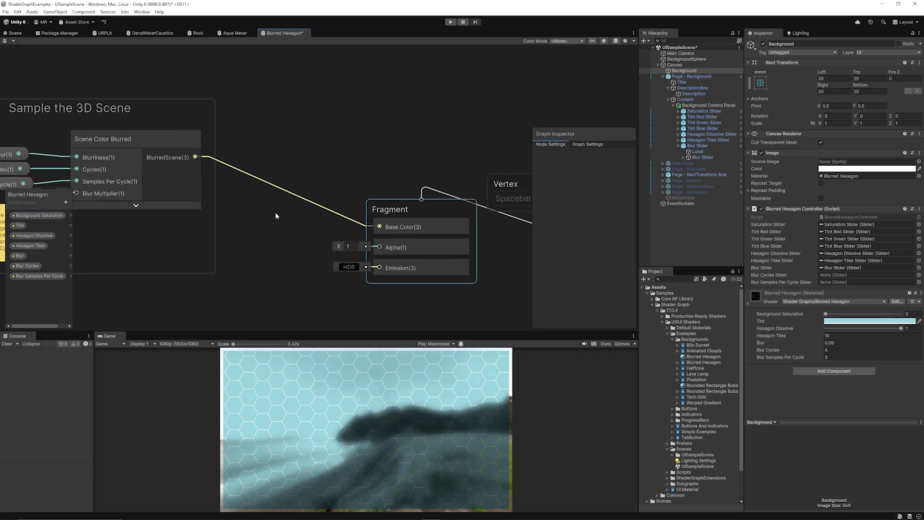
pyautogui.hotkey('ctrl', 's')
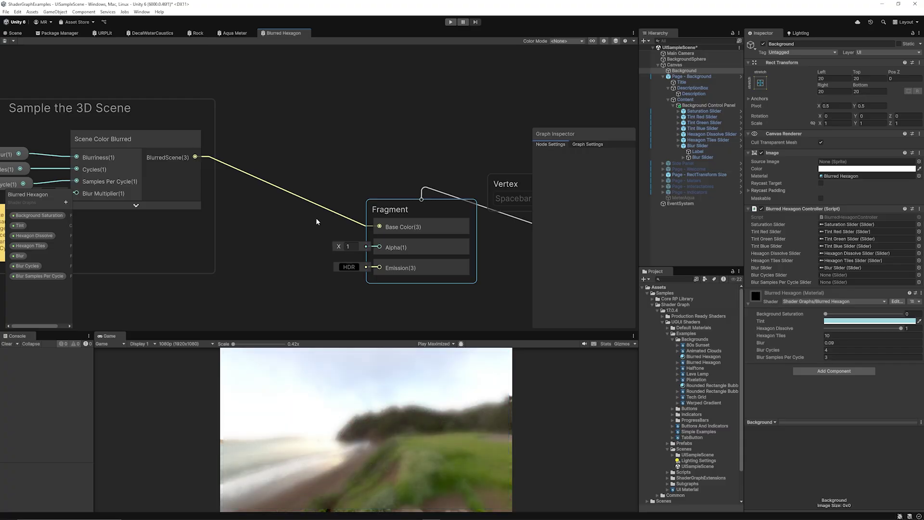
pyautogui.scroll(-3, 422, 205)
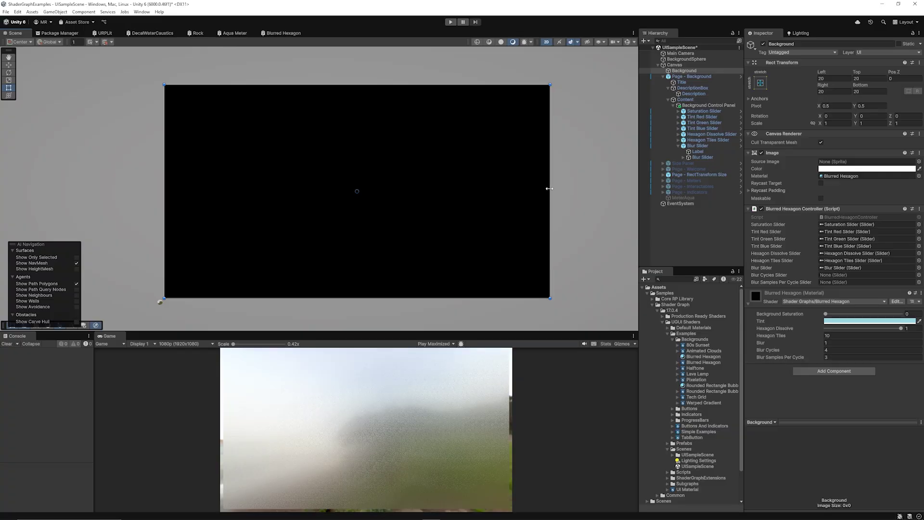
# Stretch the Background image's right and bottom edges beyond the canvas.
pyautogui.moveTo(549, 188); pyautogui.dragTo(563, 189)
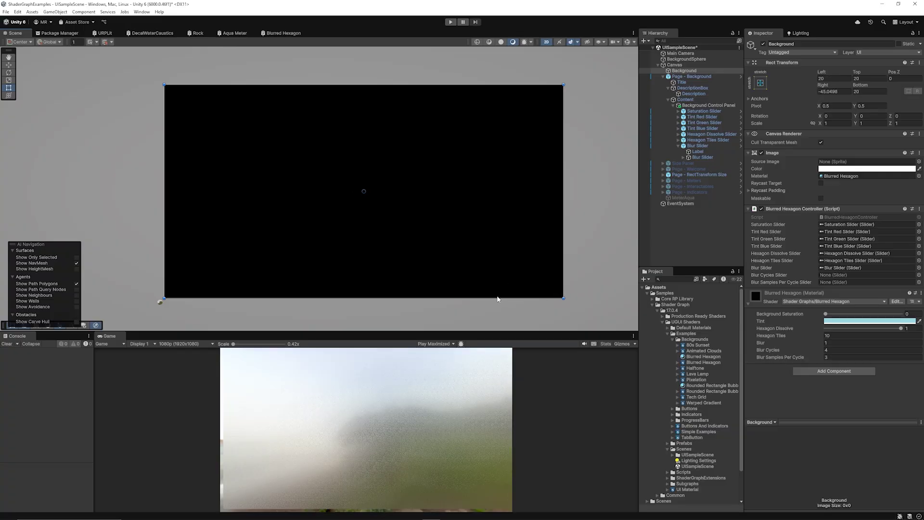
pyautogui.moveTo(496, 298); pyautogui.dragTo(512, 304)
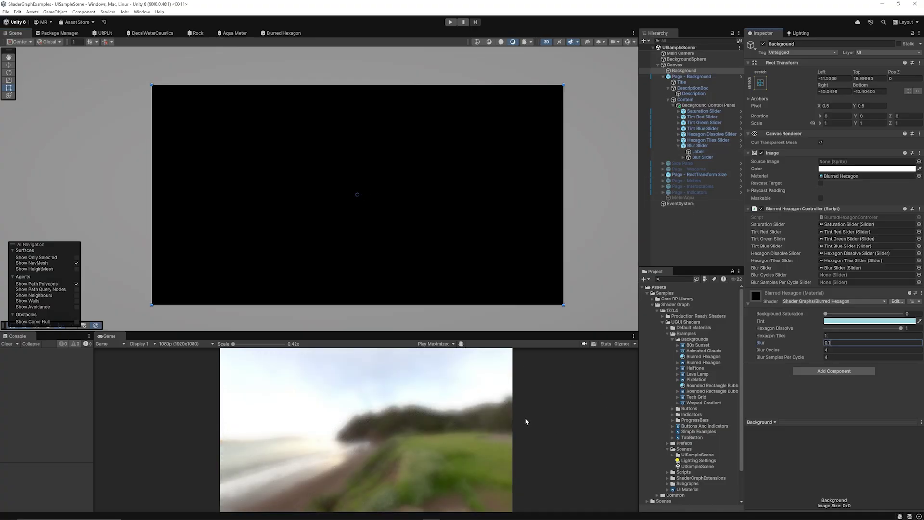
pyautogui.click(284, 32)
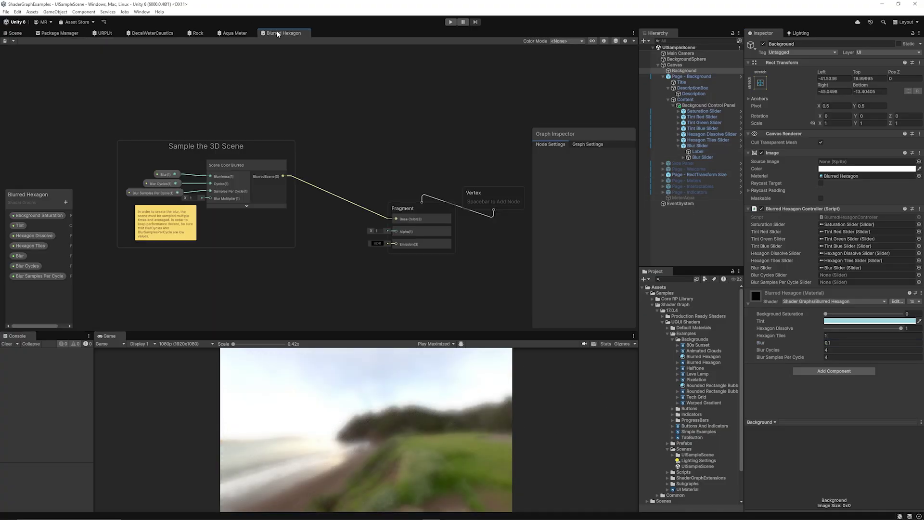
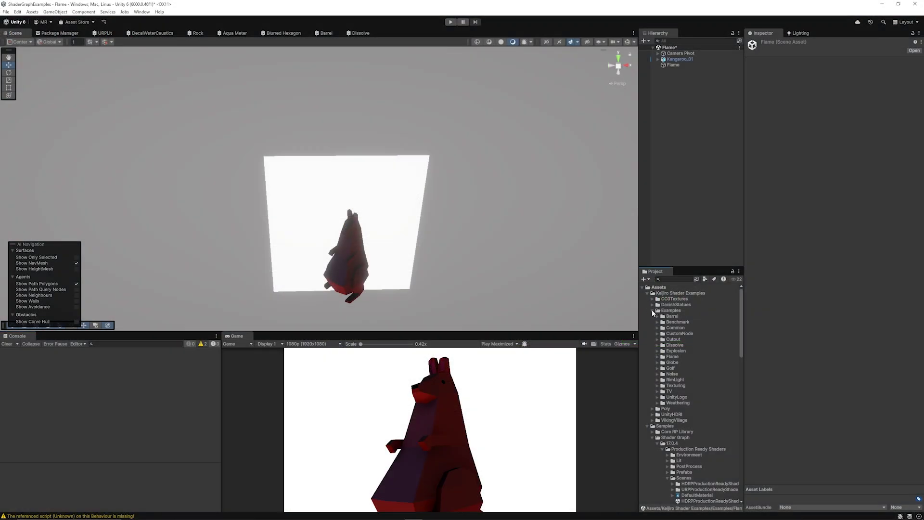
# Collapse an expanded asset folder and pan the Scene view slightly over the dissolving dancer.
pyautogui.click(653, 313)
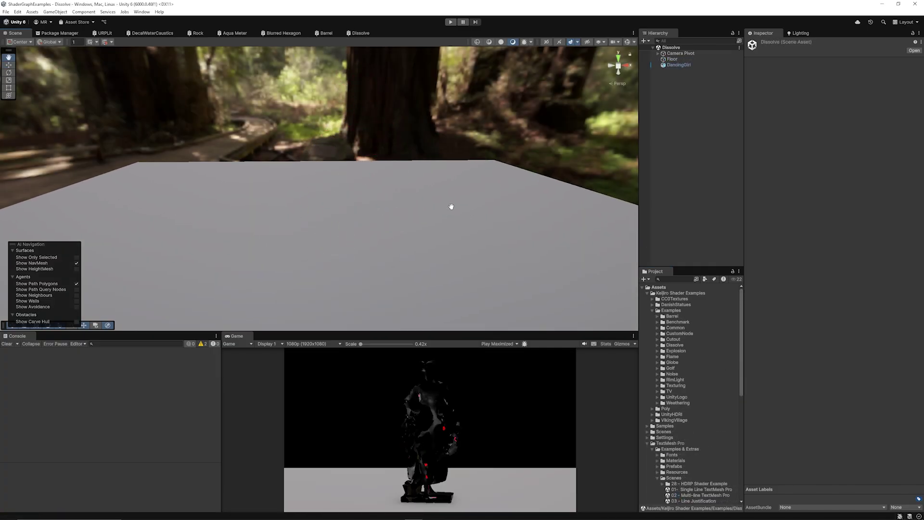
pyautogui.moveTo(467, 208); pyautogui.dragTo(450, 218)
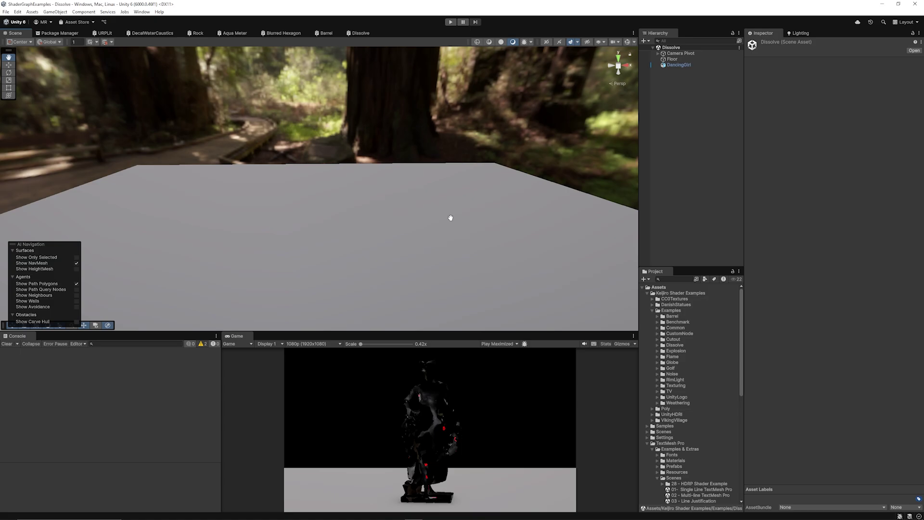
# Inspect DancingGirl's Dissolve shader graph, then return to the Scene view with the pan tool.
pyautogui.click(375, 210)
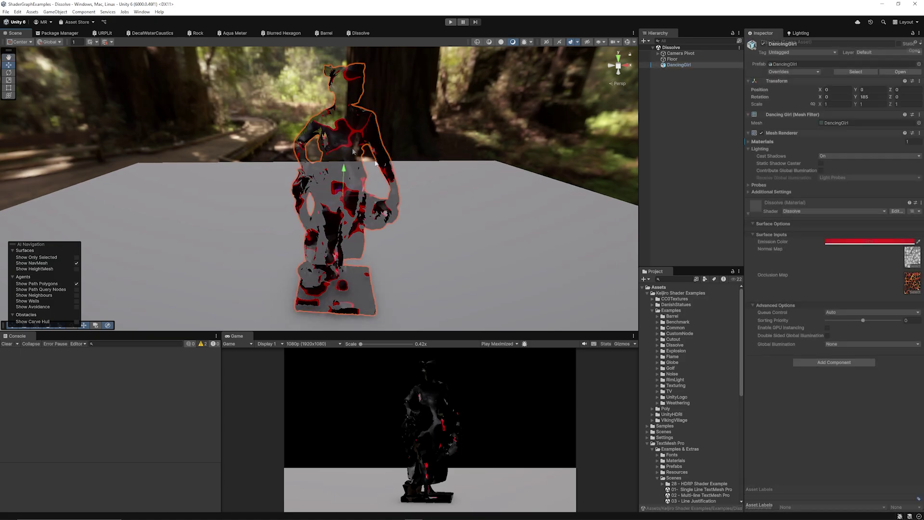
pyautogui.click(894, 212)
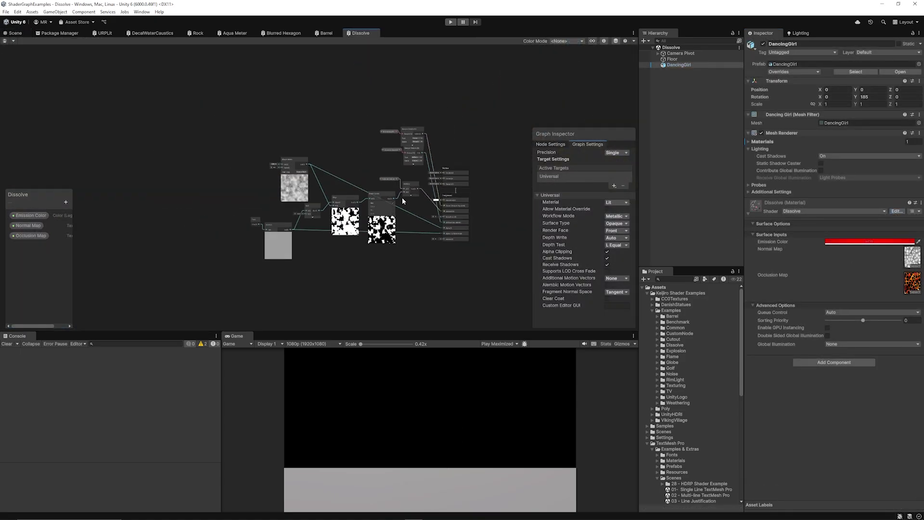
pyautogui.scroll(5, 402, 197)
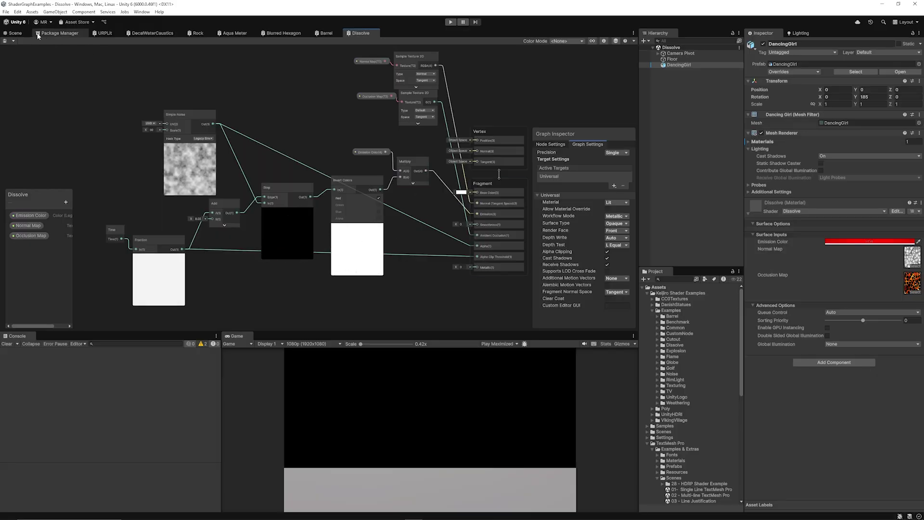
pyautogui.click(14, 32)
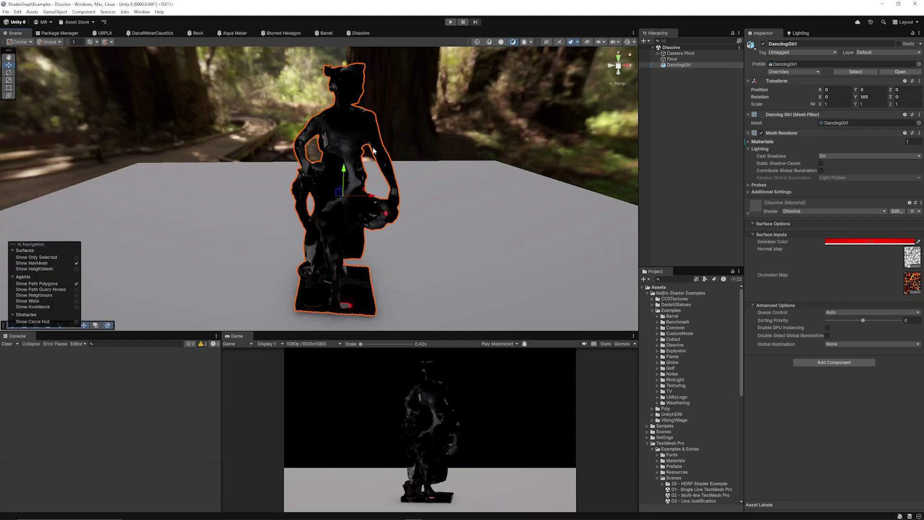
pyautogui.press('q')
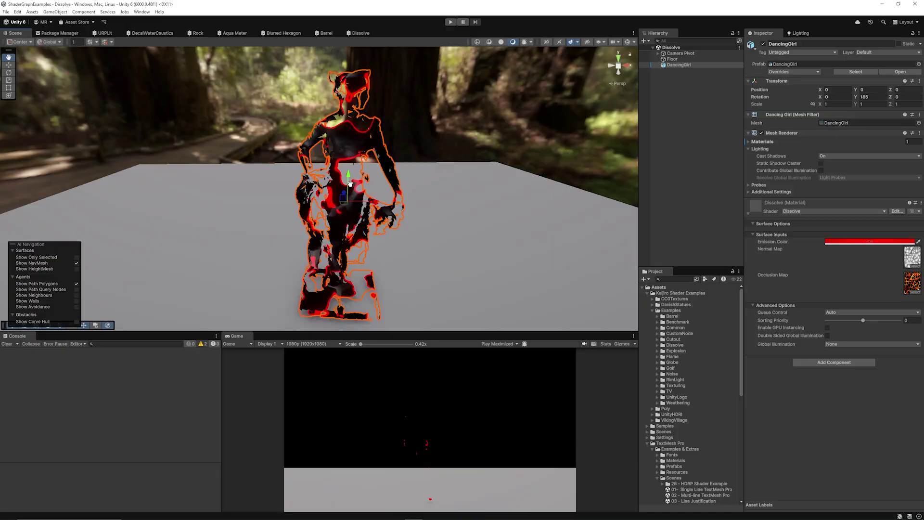